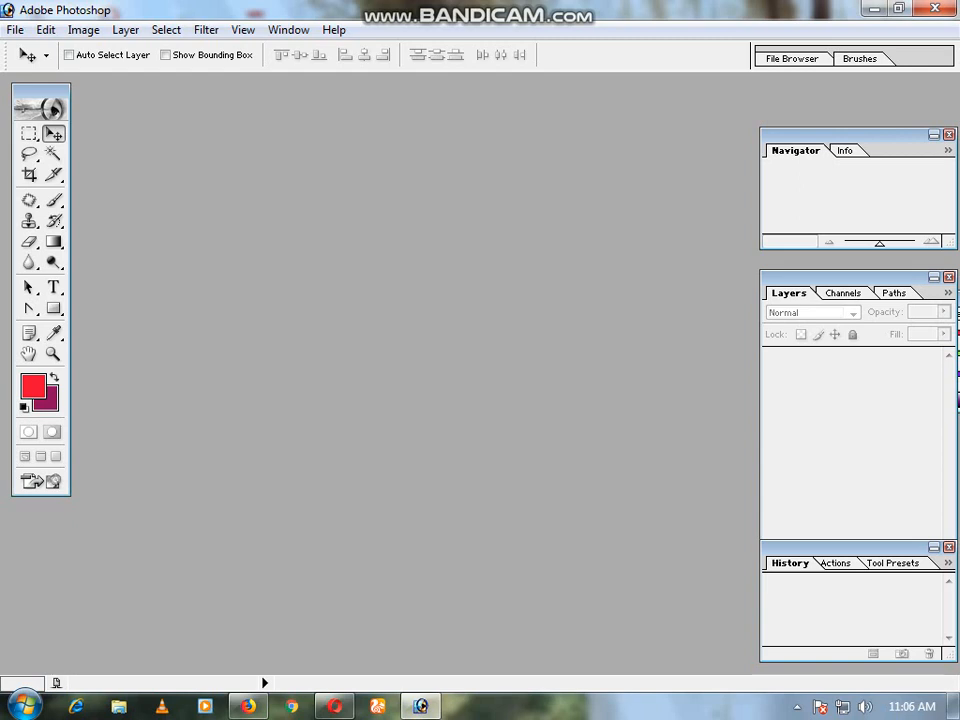
# Choose the Pen tool and accept red as the foreground colour
pyautogui.click(29, 308)
pyautogui.click(80, 306)
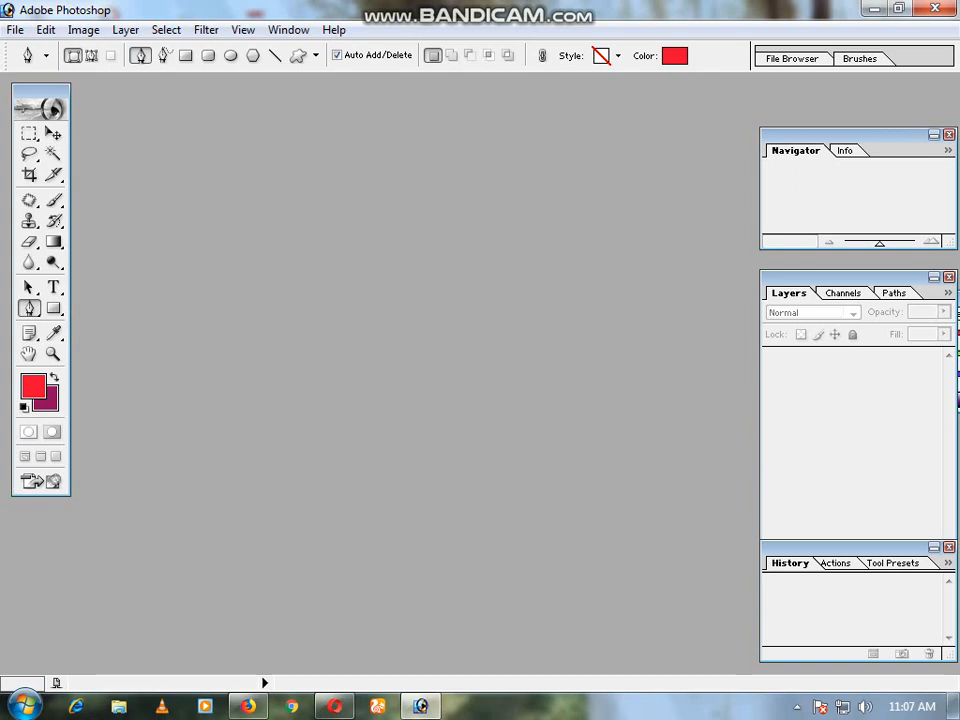
pyautogui.click(33, 386)
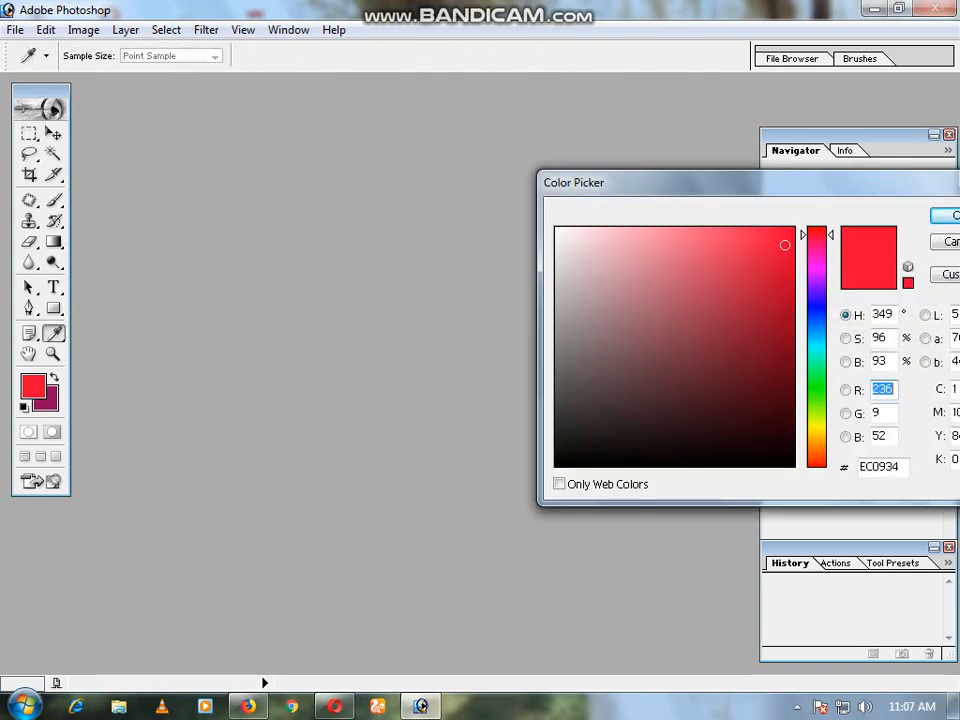
pyautogui.press('Return')
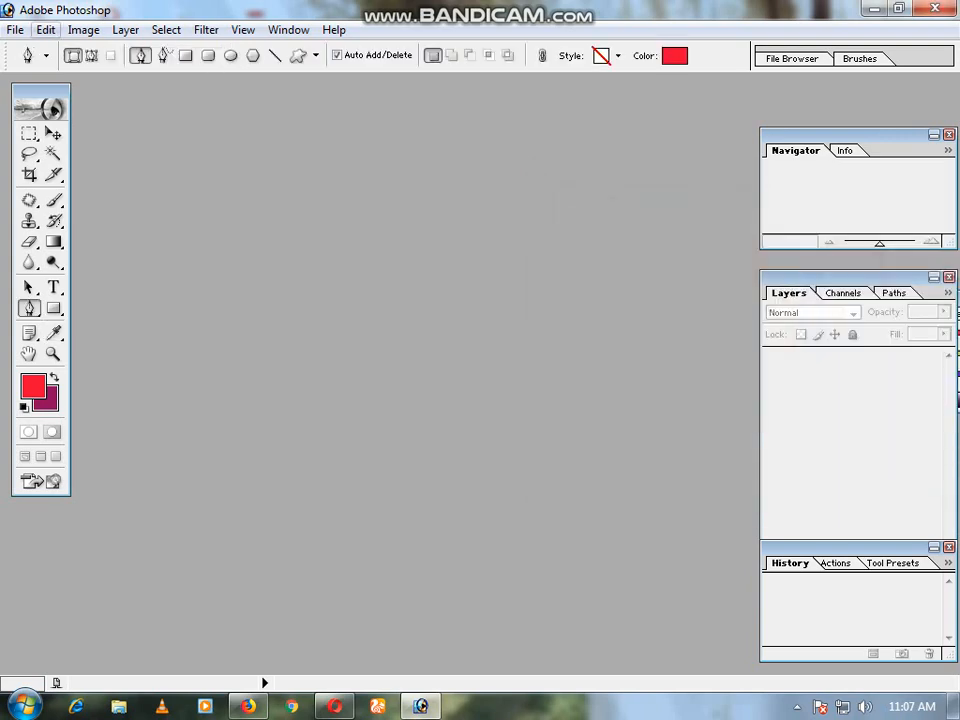
# Create a white 90 x 50 mm RGB document at 300 pixels/inch and maximize its window
pyautogui.hotkey('alt', 'f')
pyautogui.press('Return')
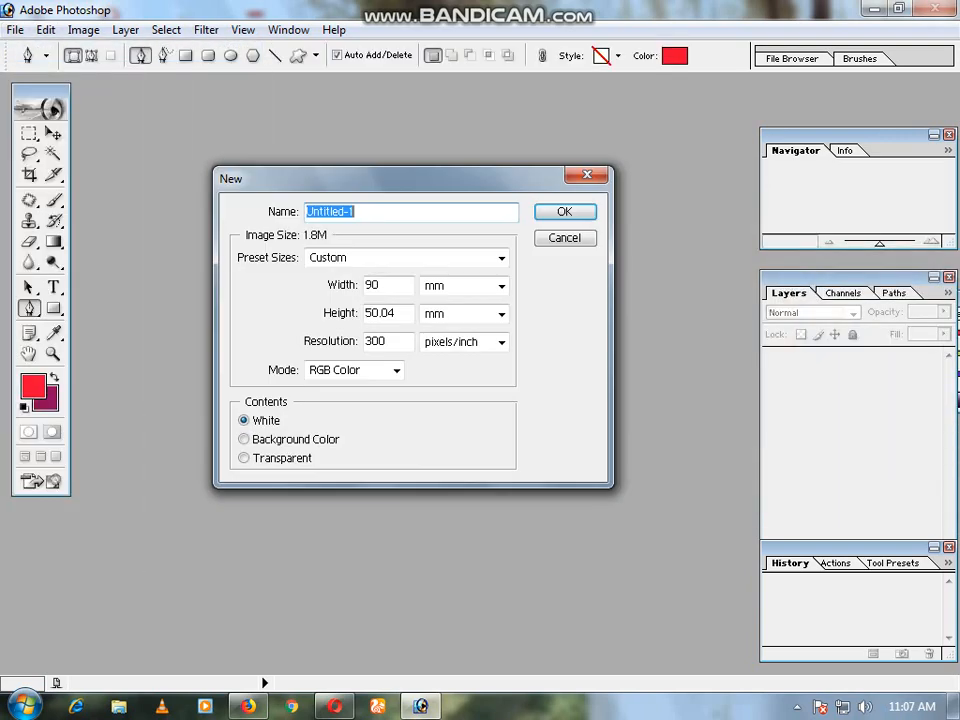
pyautogui.click(398, 313)
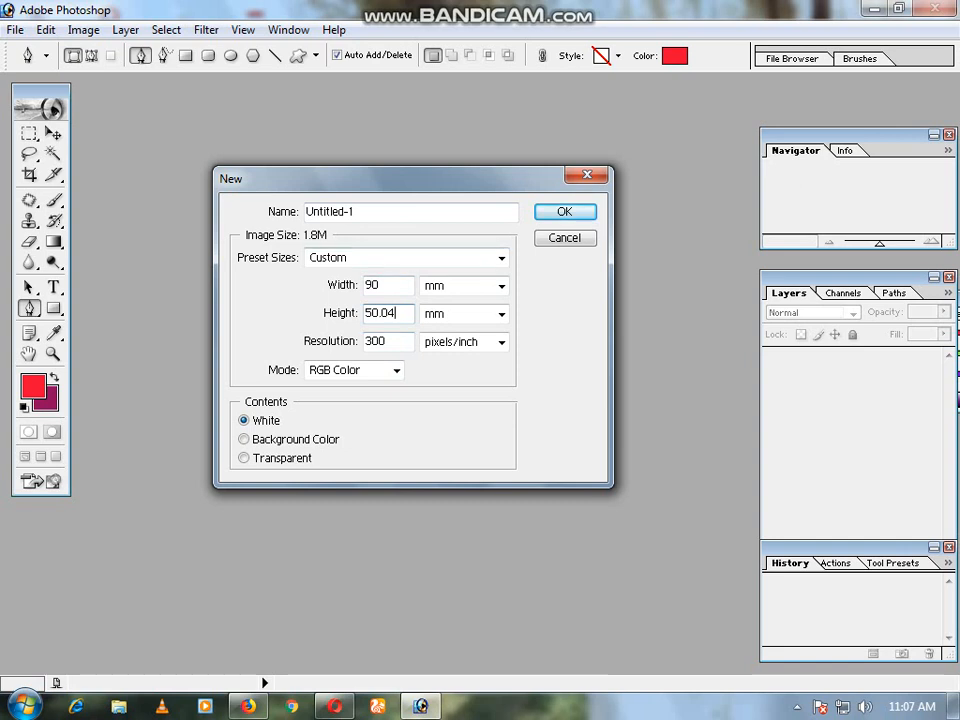
pyautogui.press('BackSpace')
pyautogui.press('BackSpace')
pyautogui.press('BackSpace')
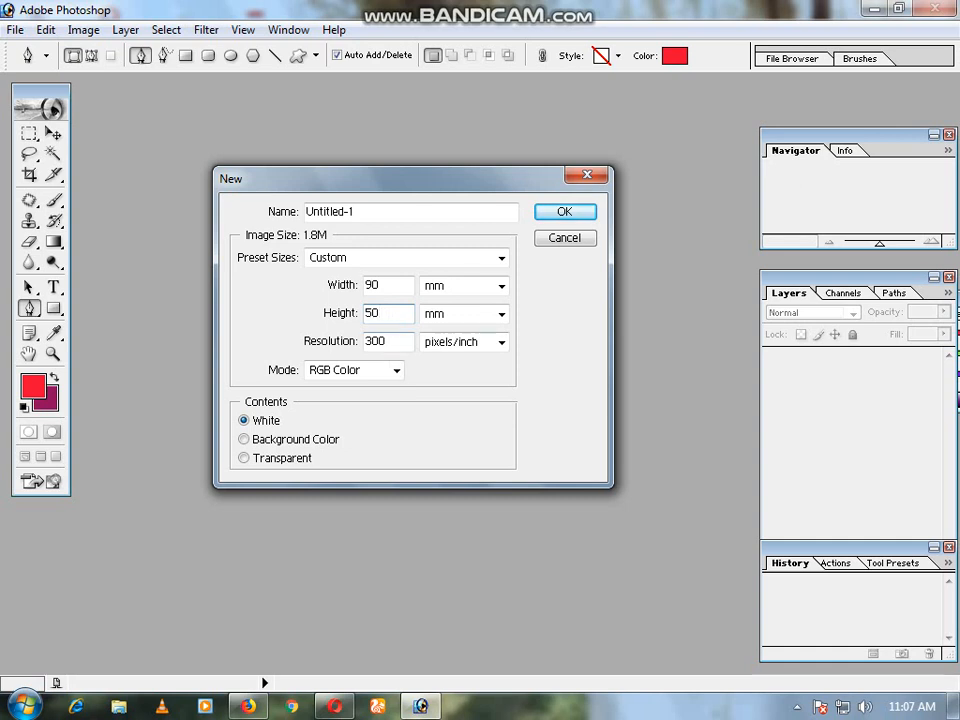
pyautogui.press('Return')
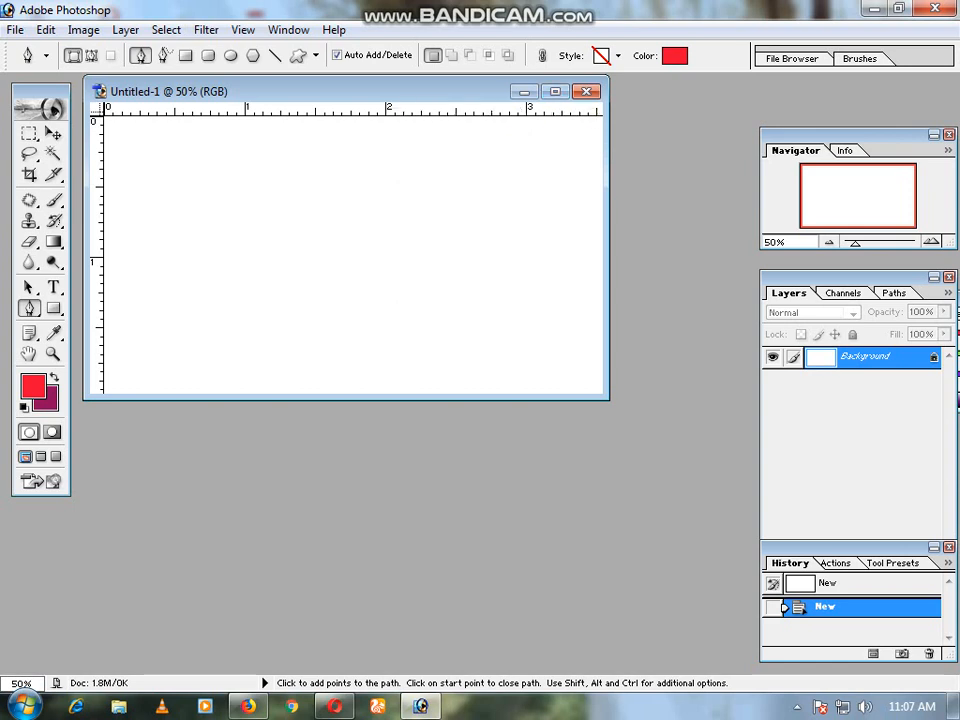
pyautogui.click(556, 91)
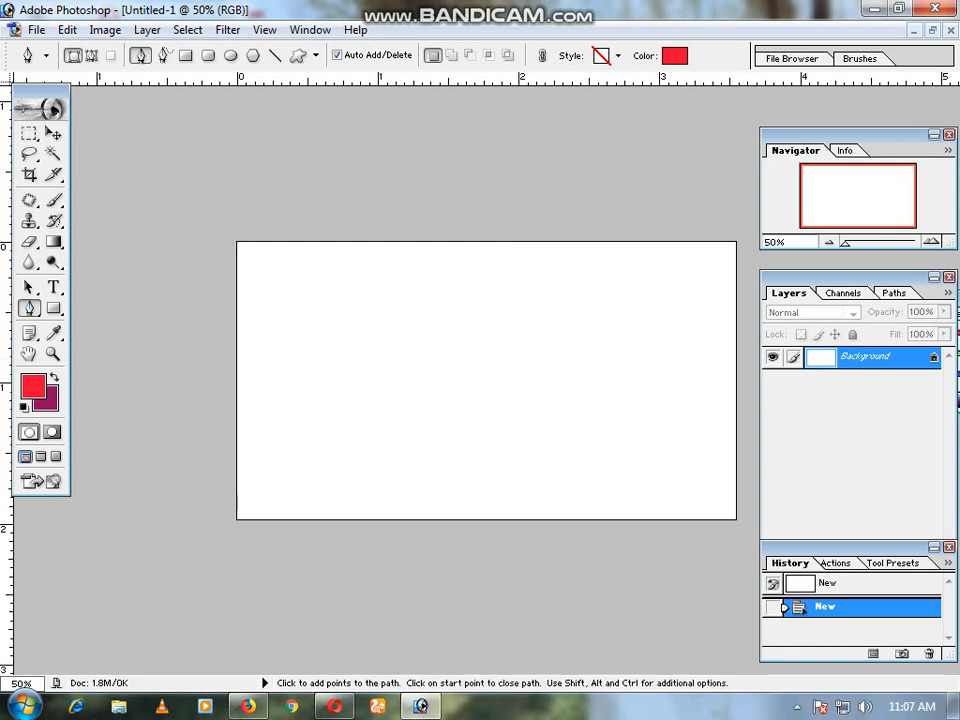
pyautogui.press('v')
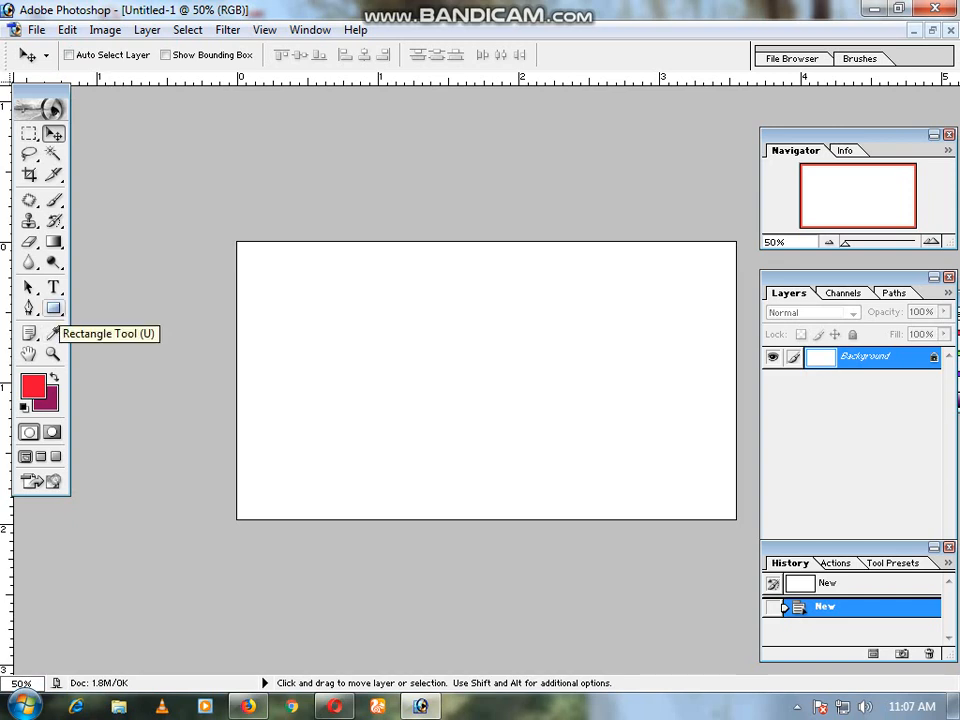
pyautogui.click(53, 309)
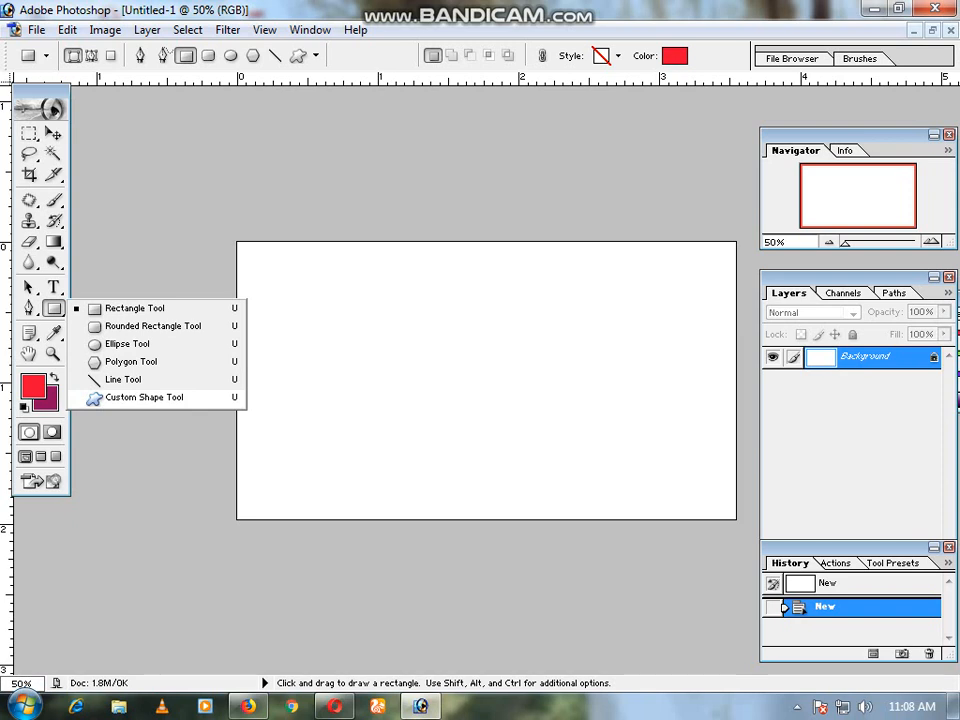
pyautogui.click(198, 224)
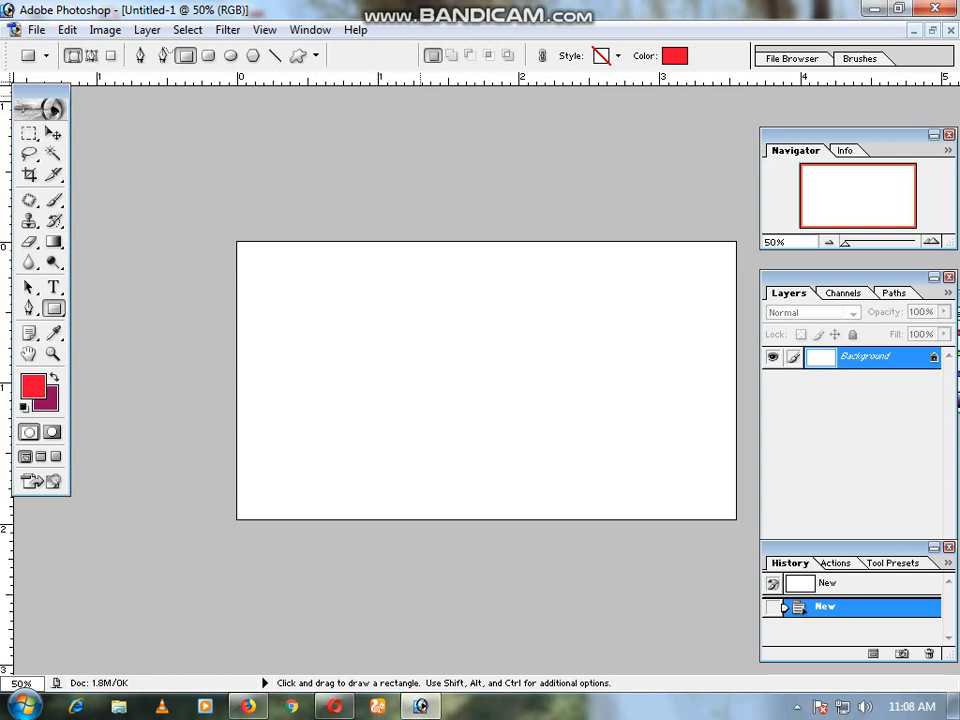
# Add guides about 0.15 inch inside all four page edges, plus a horizontal guide about 1.15 inches below the page's upper edge
pyautogui.moveTo(483, 78); pyautogui.dragTo(483, 259)
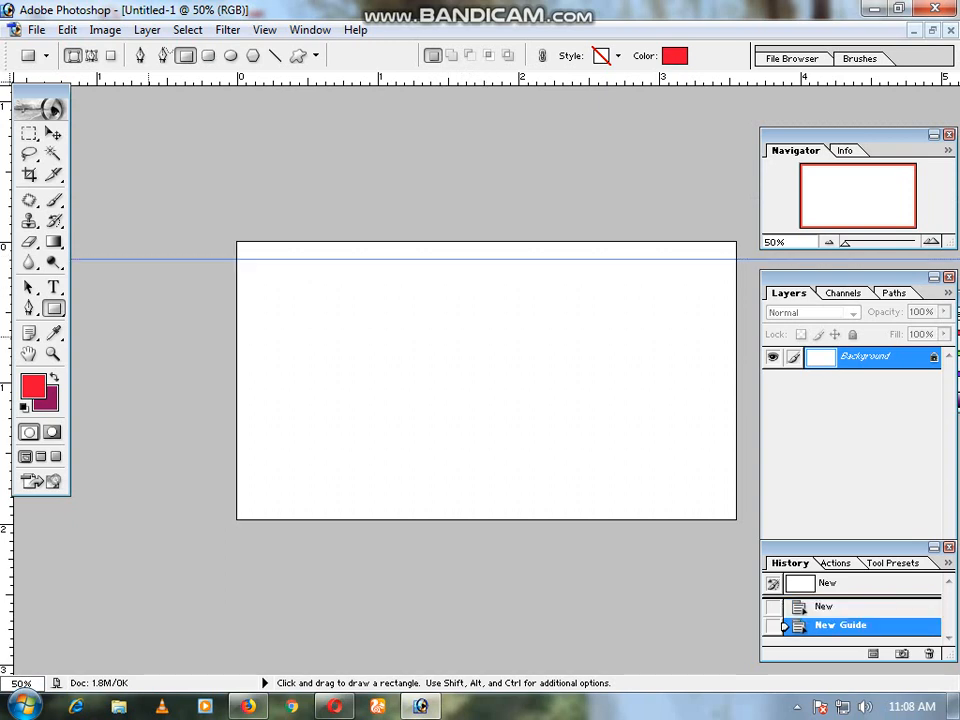
pyautogui.moveTo(6, 400); pyautogui.dragTo(258, 400)
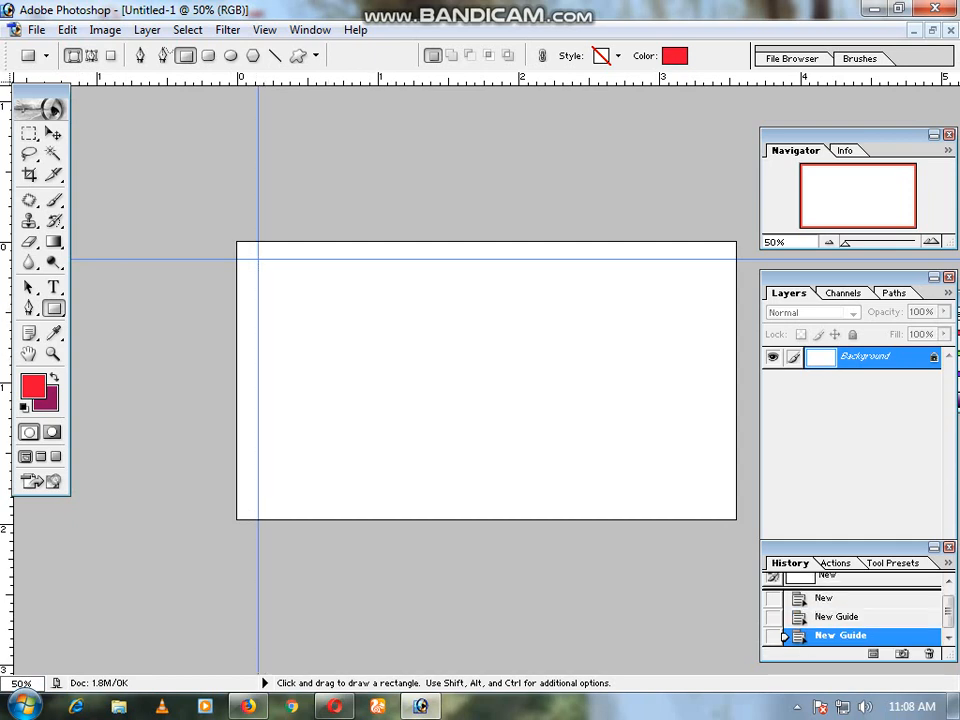
pyautogui.moveTo(6, 340); pyautogui.dragTo(711, 335)
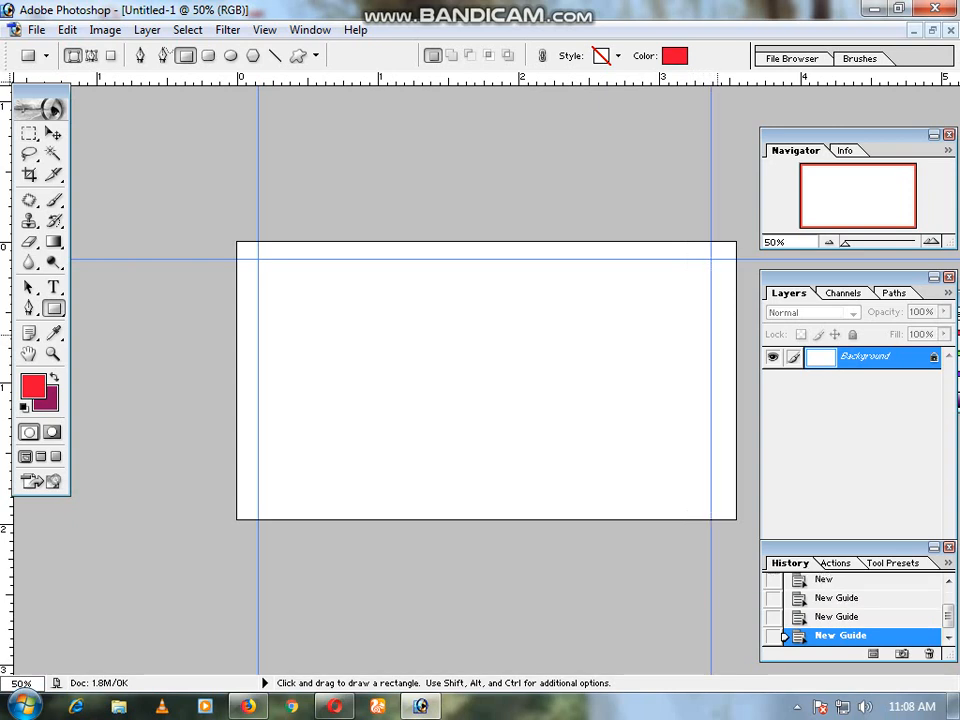
pyautogui.moveTo(387, 72); pyautogui.dragTo(387, 501)
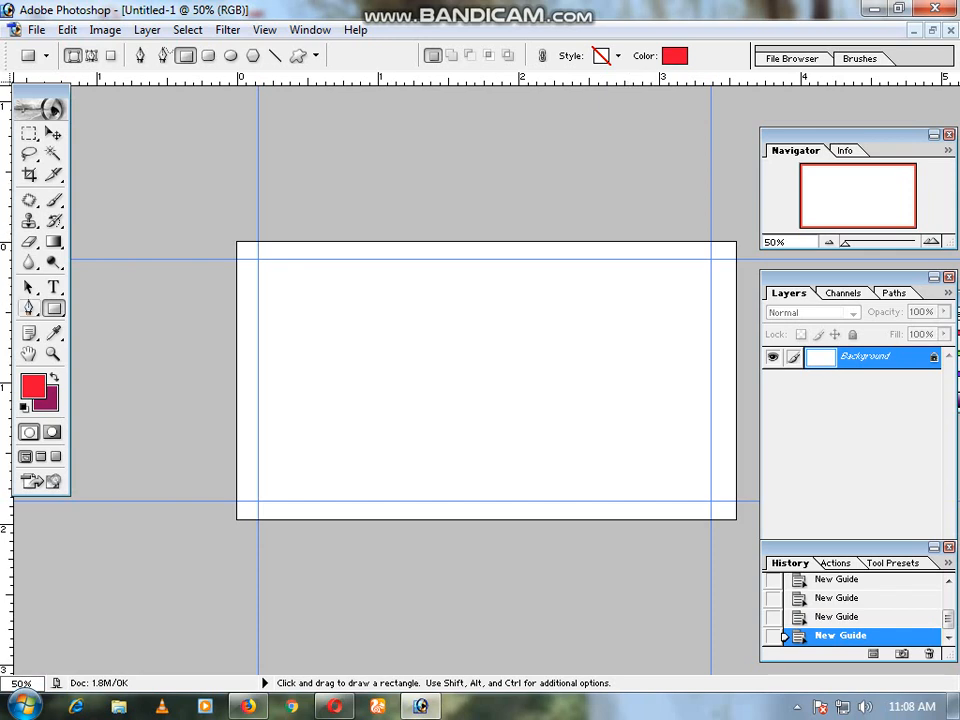
pyautogui.click(29, 308)
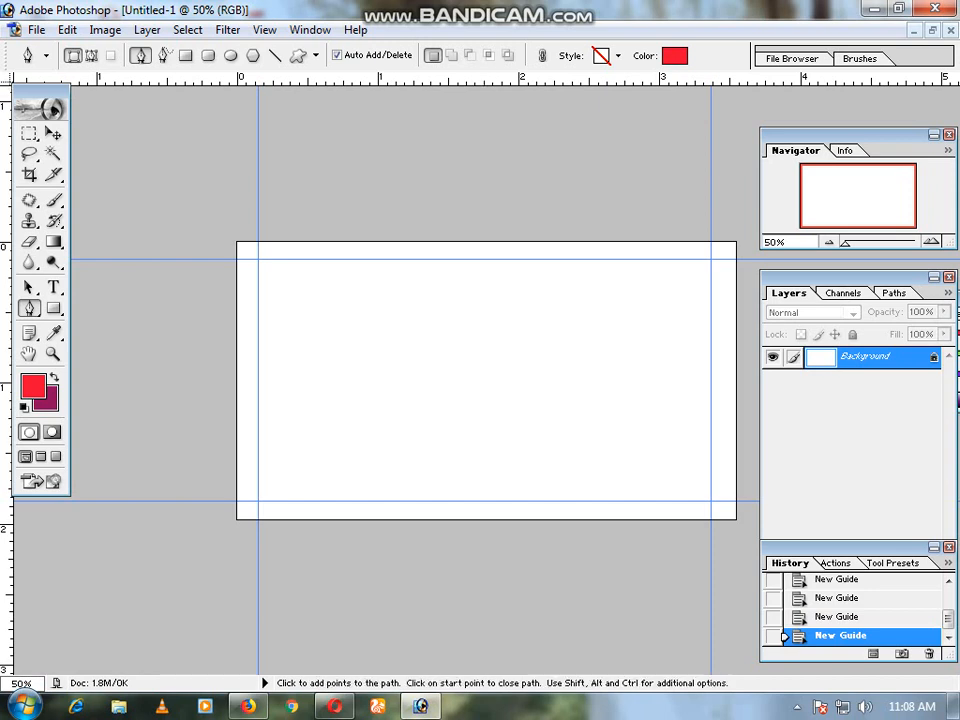
pyautogui.moveTo(502, 95); pyautogui.dragTo(536, 403)
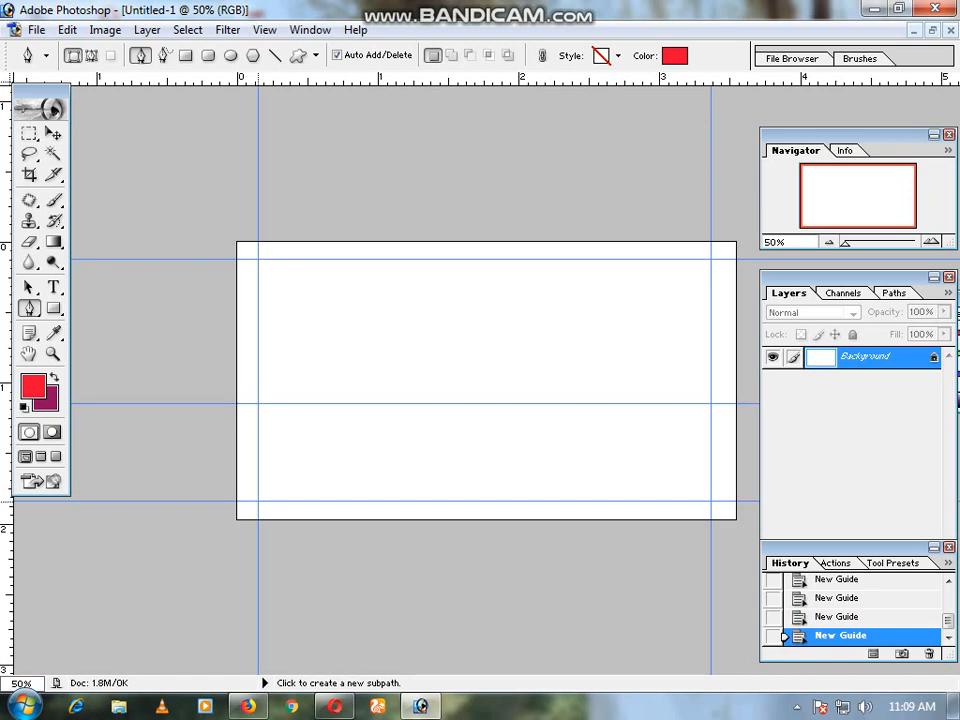
# Draw a red rectangular shape with the Pen tool, with corners where the two lower horizontal guides cross the side guides
pyautogui.click(258, 500)
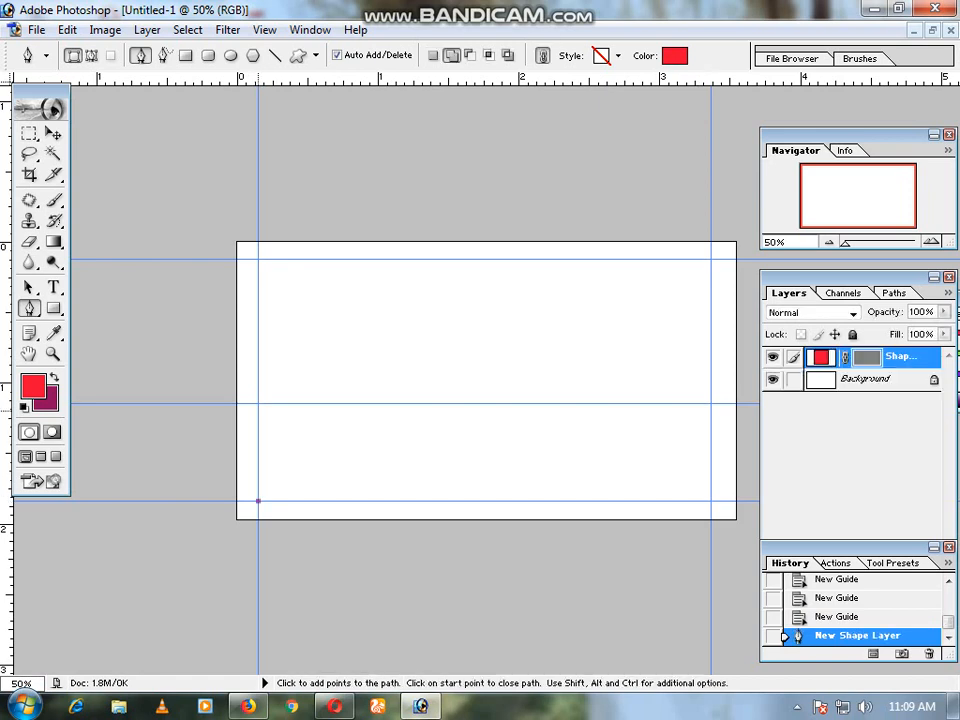
pyautogui.click(258, 403)
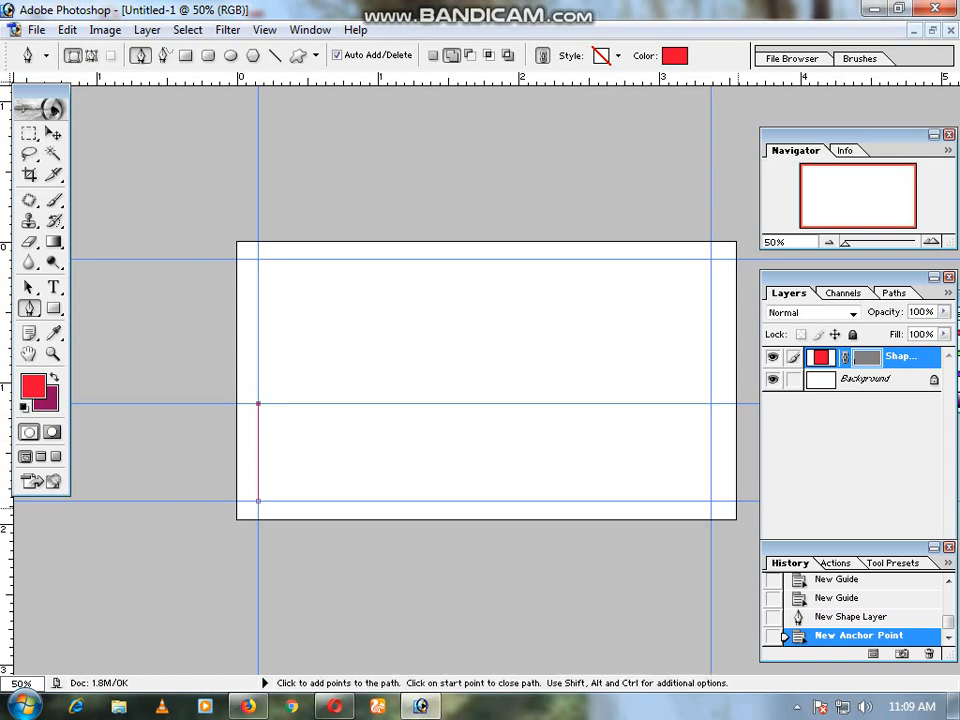
pyautogui.click(711, 500)
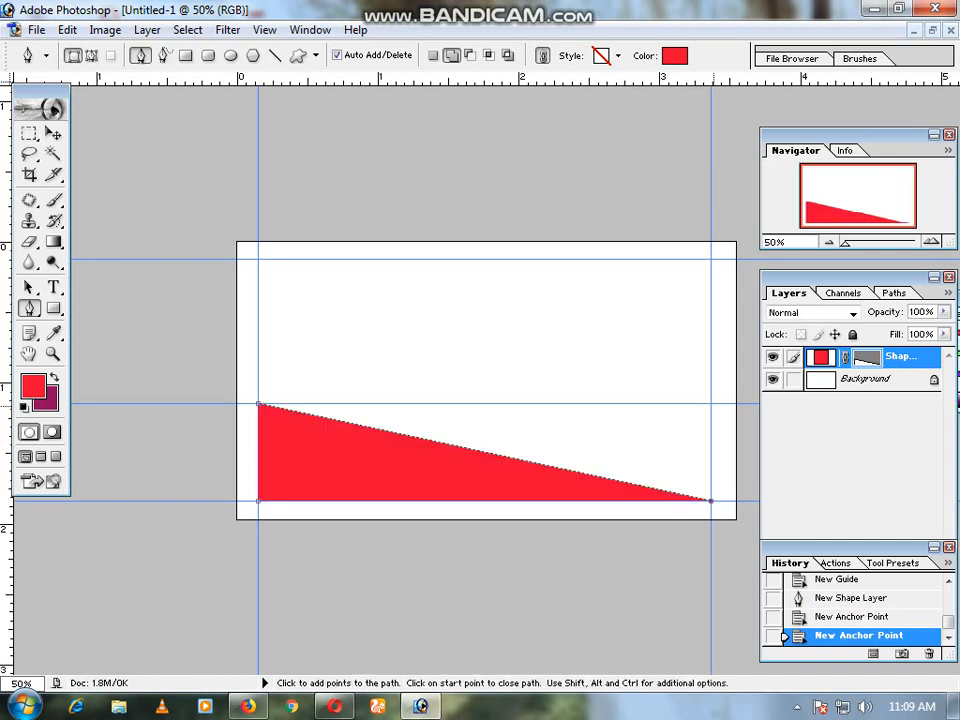
pyautogui.click(711, 403)
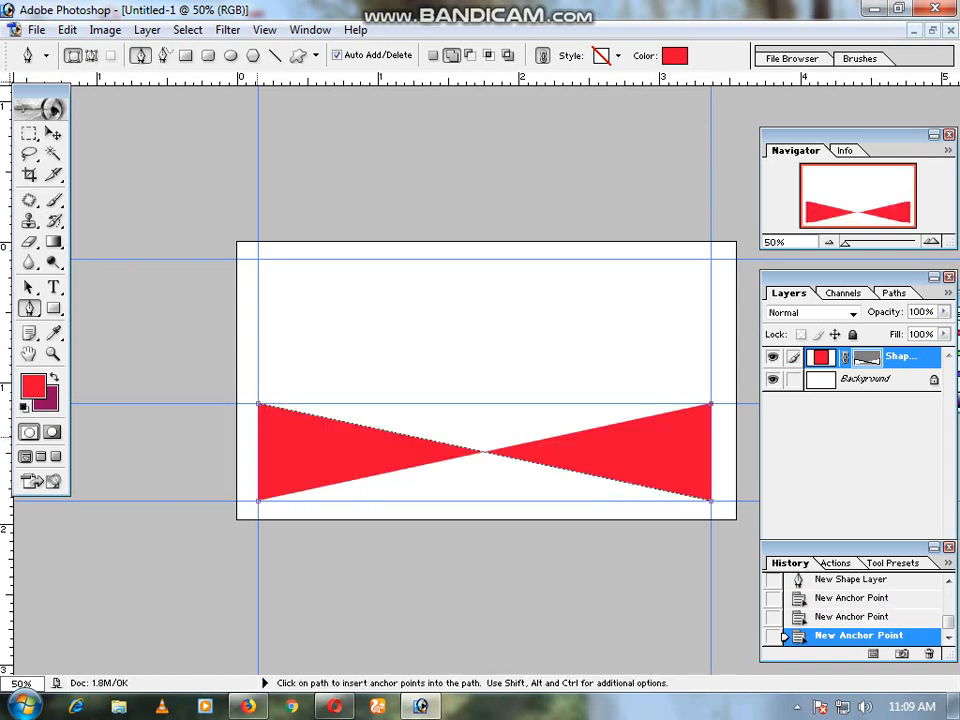
pyautogui.click(258, 403)
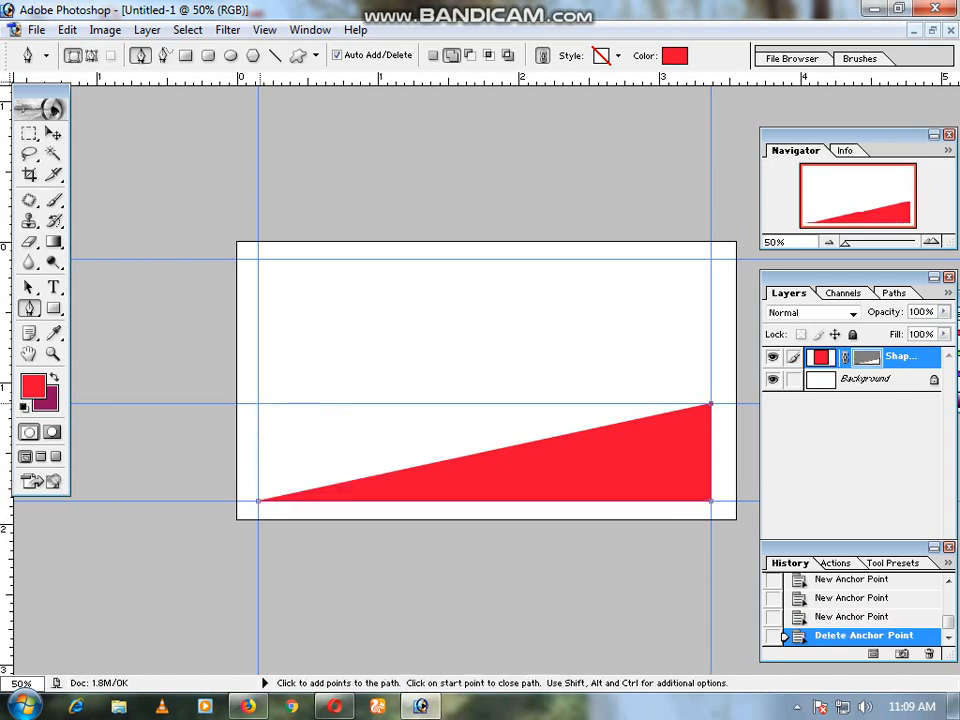
pyautogui.click(258, 403)
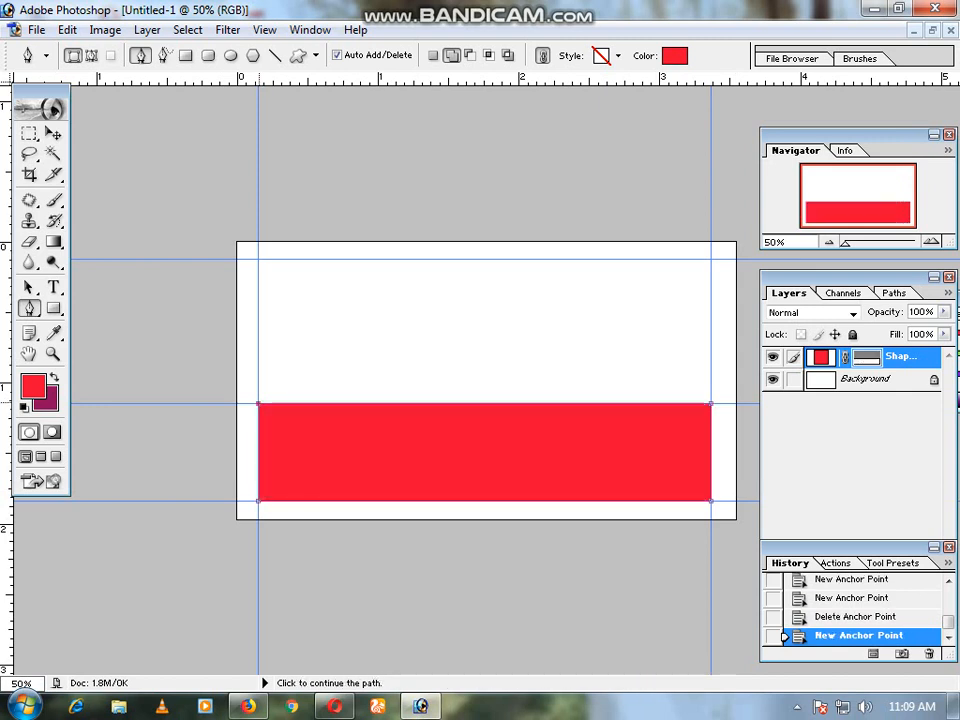
pyautogui.click(258, 403)
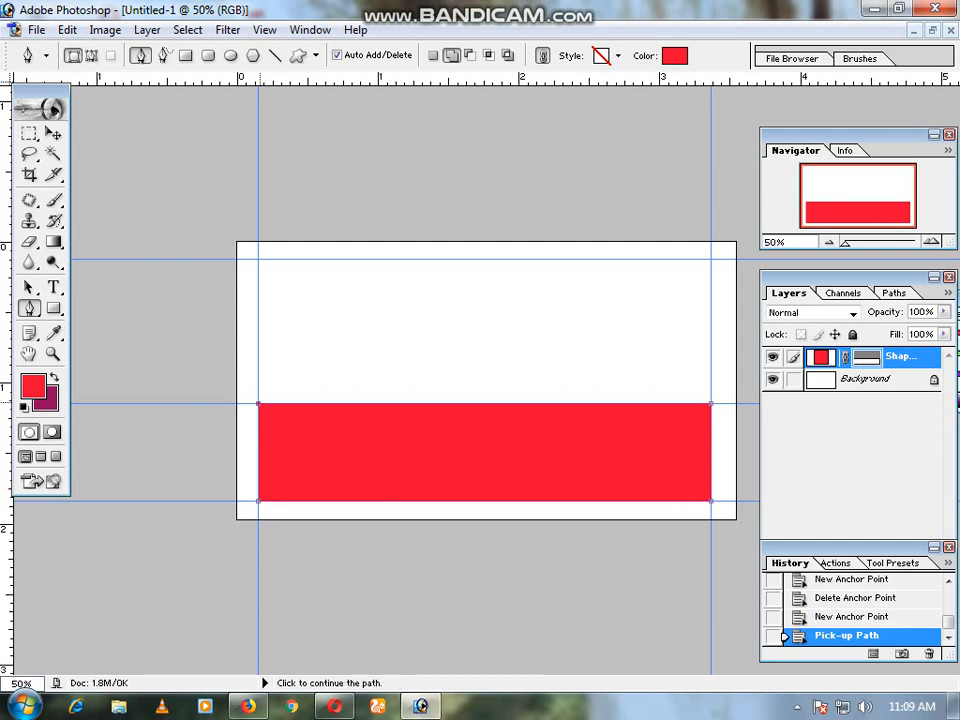
pyautogui.click(258, 403)
pyautogui.click(258, 403)
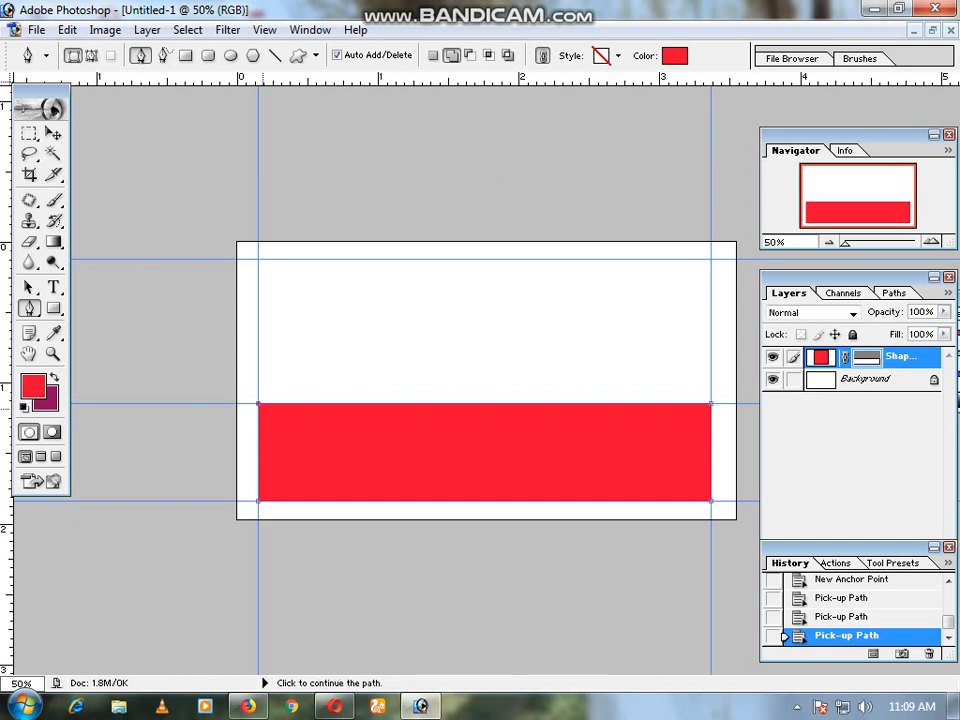
pyautogui.click(259, 403)
# Convert the red shape's upper-left corner into a curve point with vertical handles so the upper edge dips on that side
pyautogui.click(29, 308)
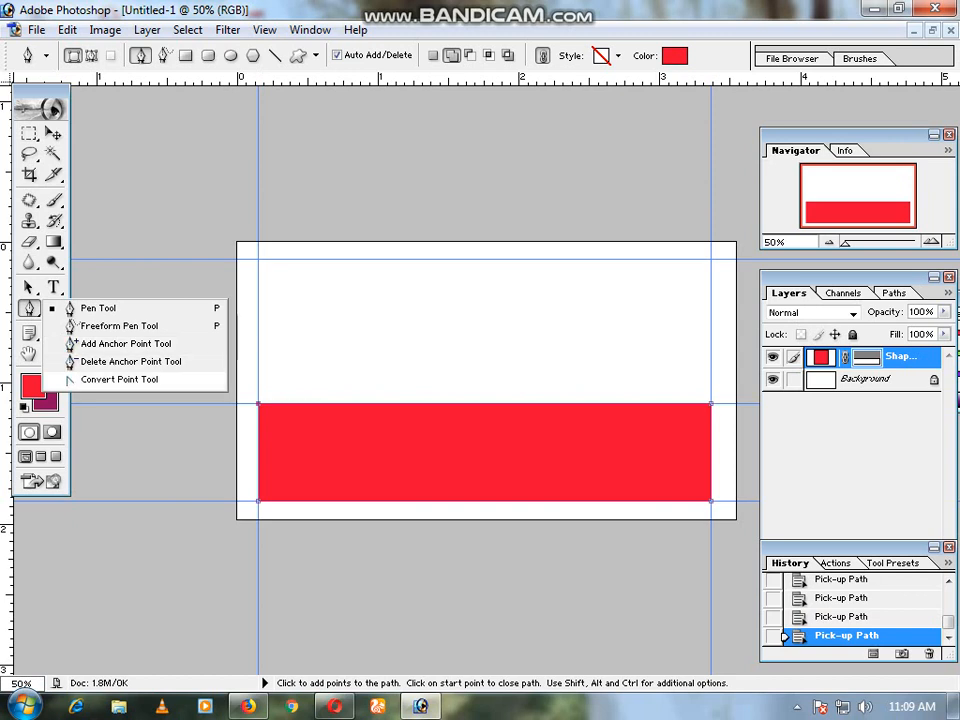
pyautogui.click(110, 379)
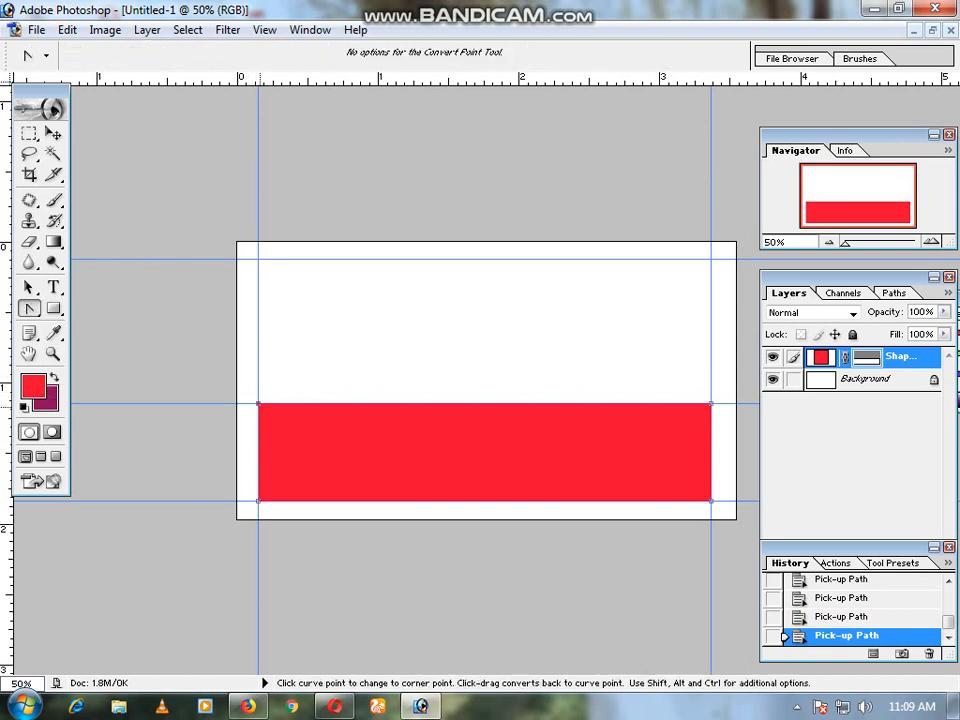
pyautogui.moveTo(259, 404); pyautogui.dragTo(258, 547)
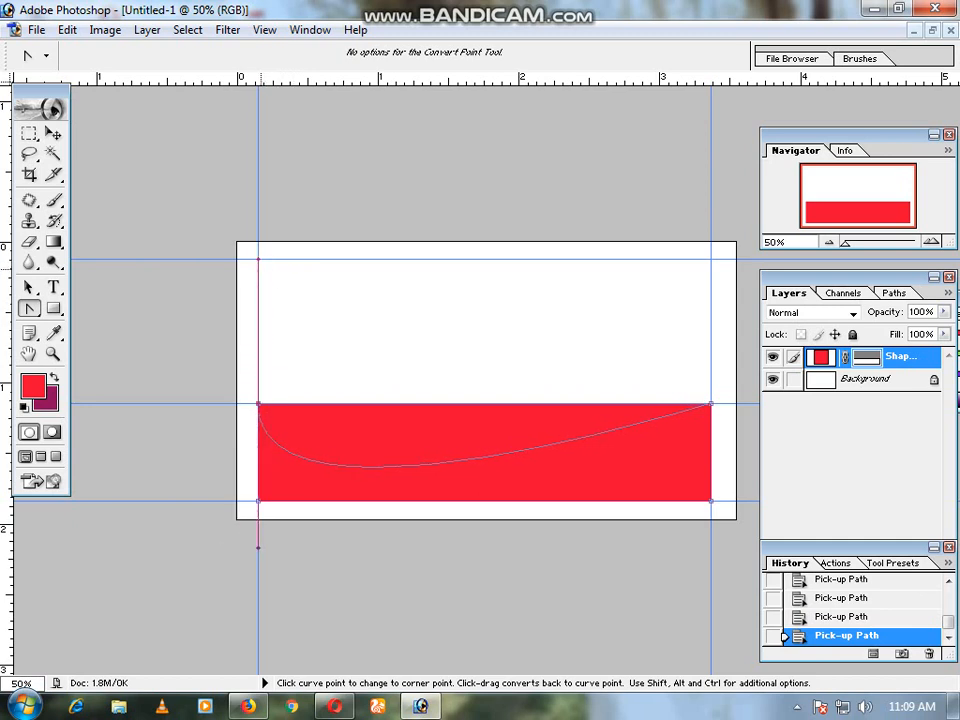
pyautogui.moveTo(261, 268); pyautogui.dragTo(261, 268)
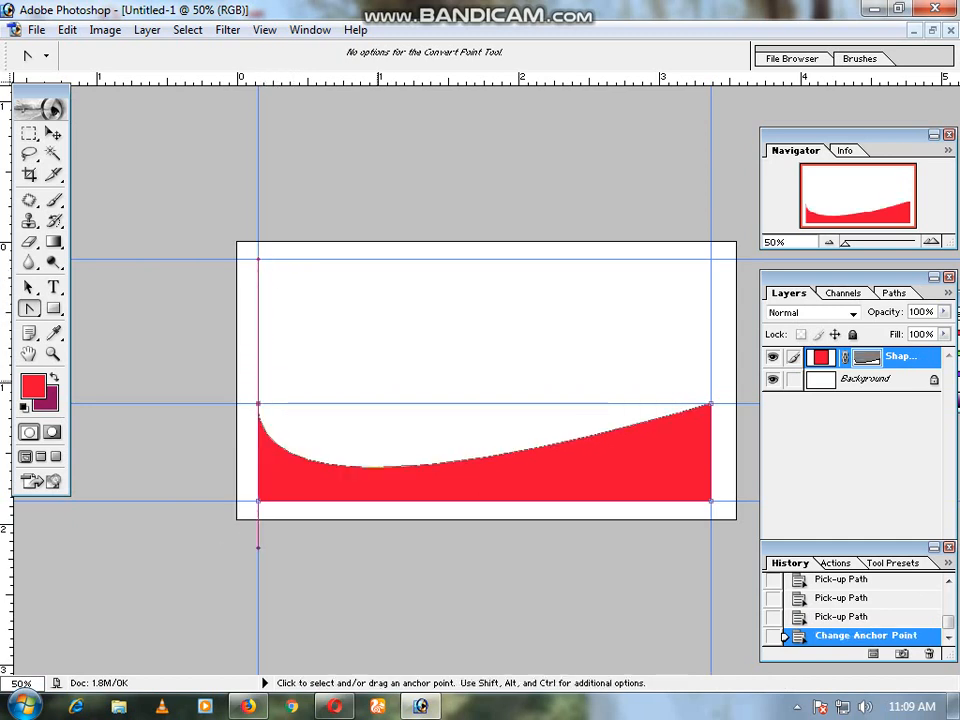
pyautogui.click(379, 380)
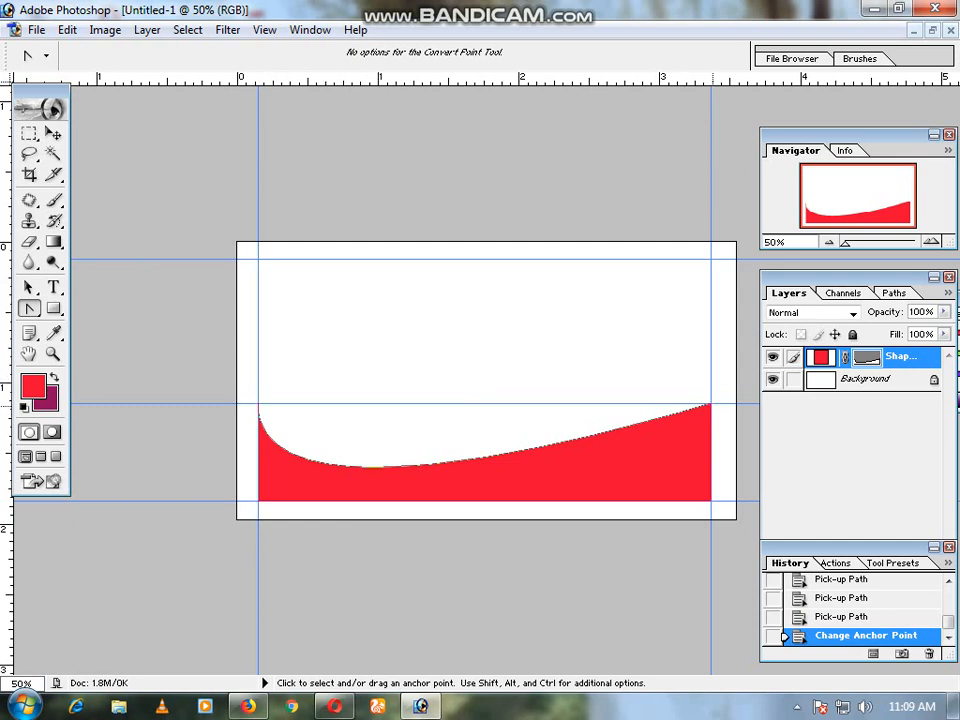
# Convert the red shape's upper-right corner into a curve point with vertical handles, turning the upper edge into an S-shaped wave
pyautogui.click(712, 405)
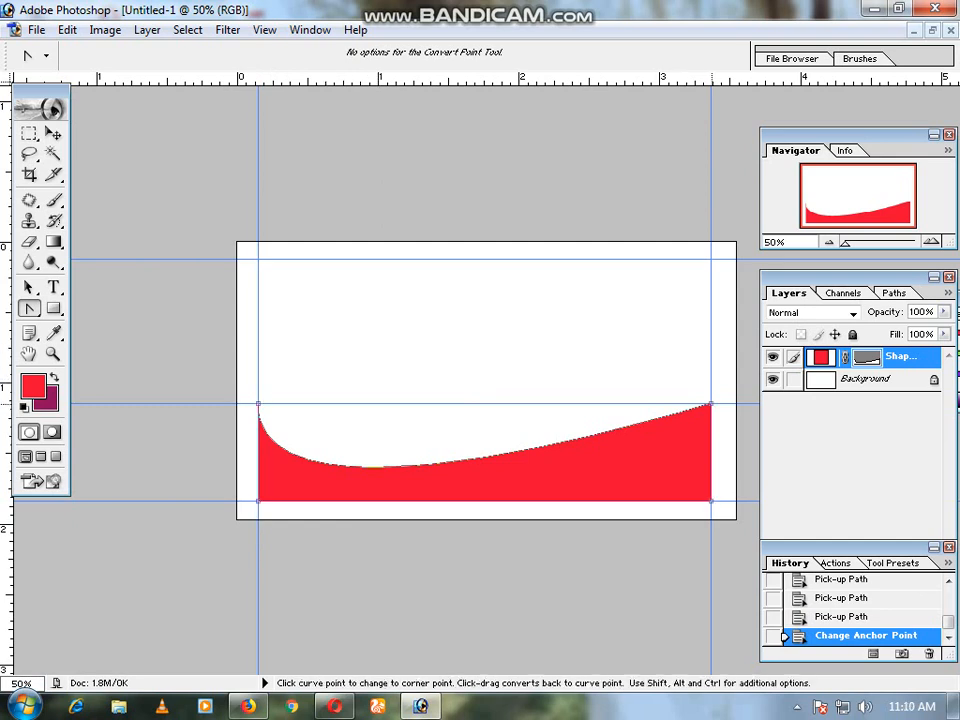
pyautogui.moveTo(711, 404); pyautogui.dragTo(711, 519)
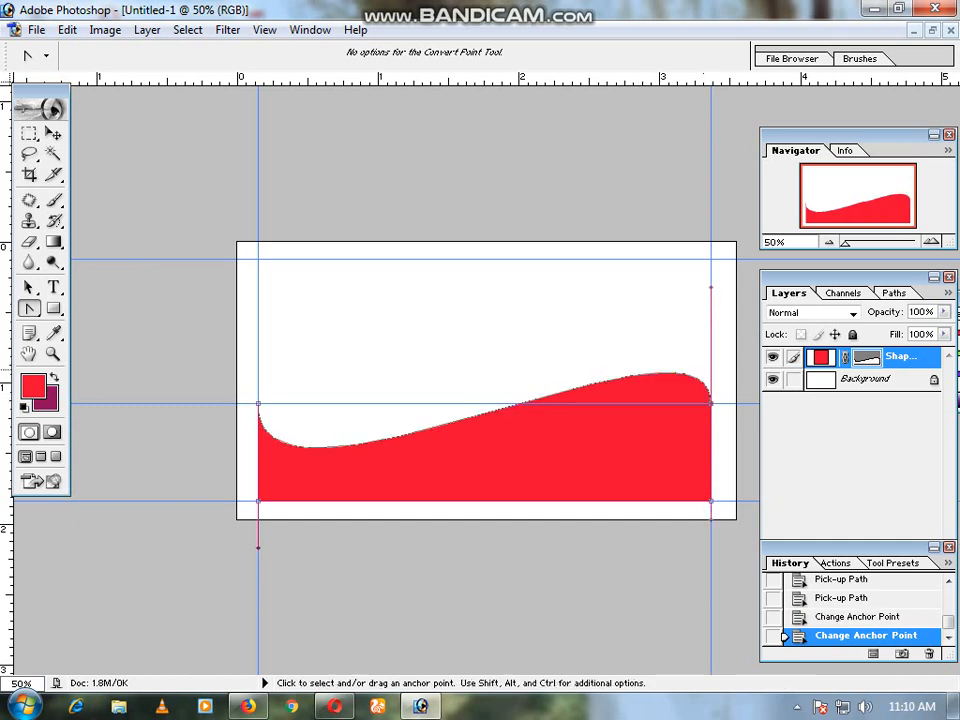
pyautogui.keyDown('ctrl'); pyautogui.click(498, 391); pyautogui.keyUp('ctrl')
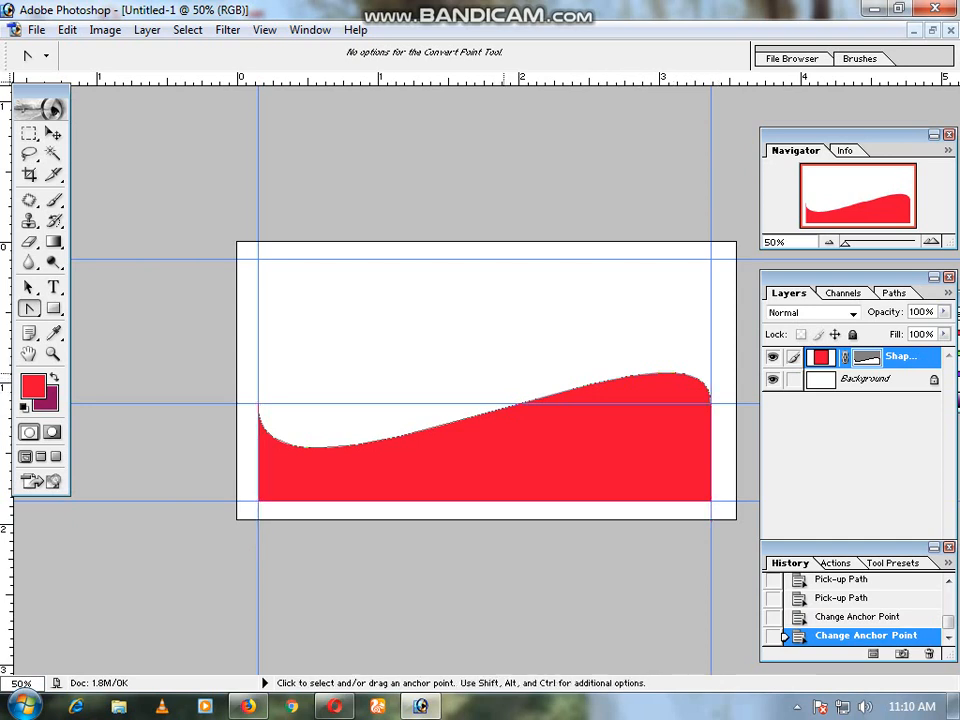
# Scale the red wave's height to 76.2% from its upper edge so the crest meets the middle horizontal guide, and apply the transformation
pyautogui.click(53, 133)
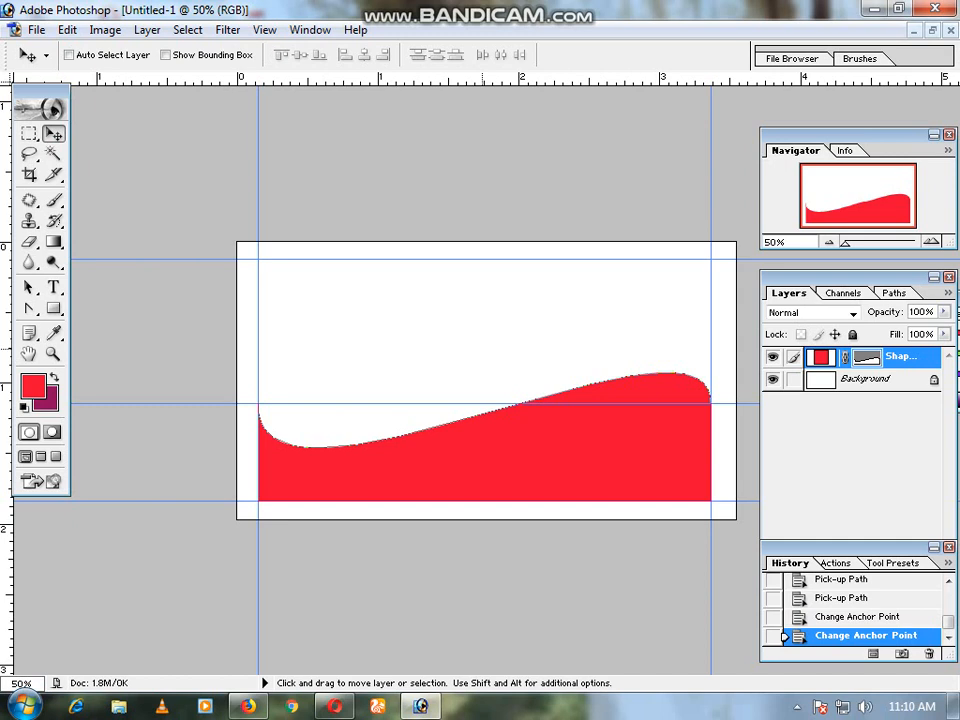
pyautogui.hotkey('ctrl', 't')
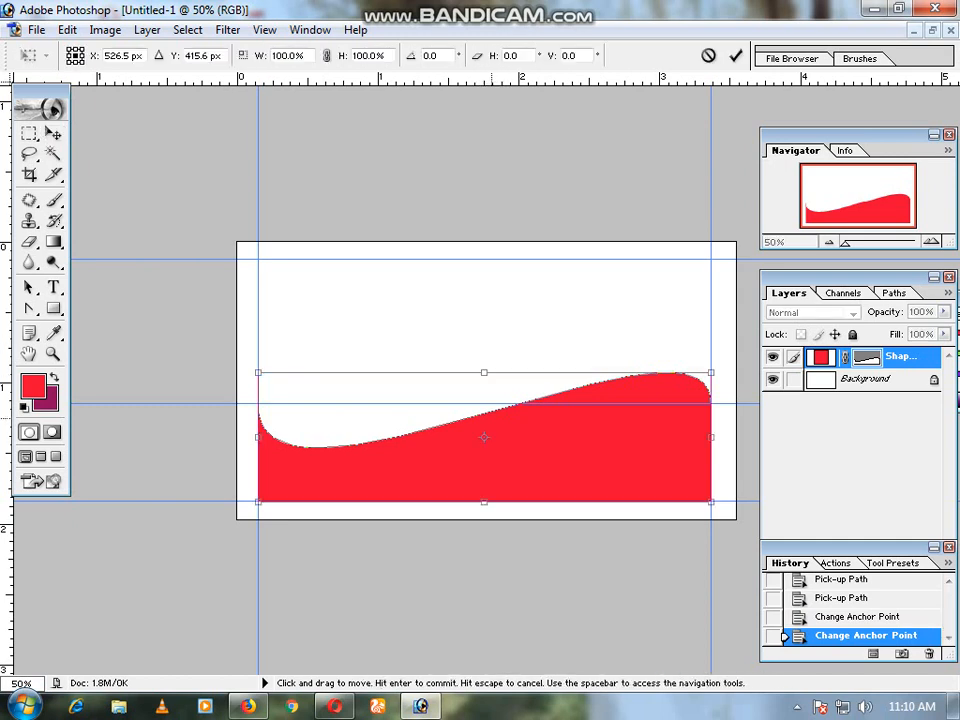
pyautogui.moveTo(484, 372); pyautogui.dragTo(484, 403)
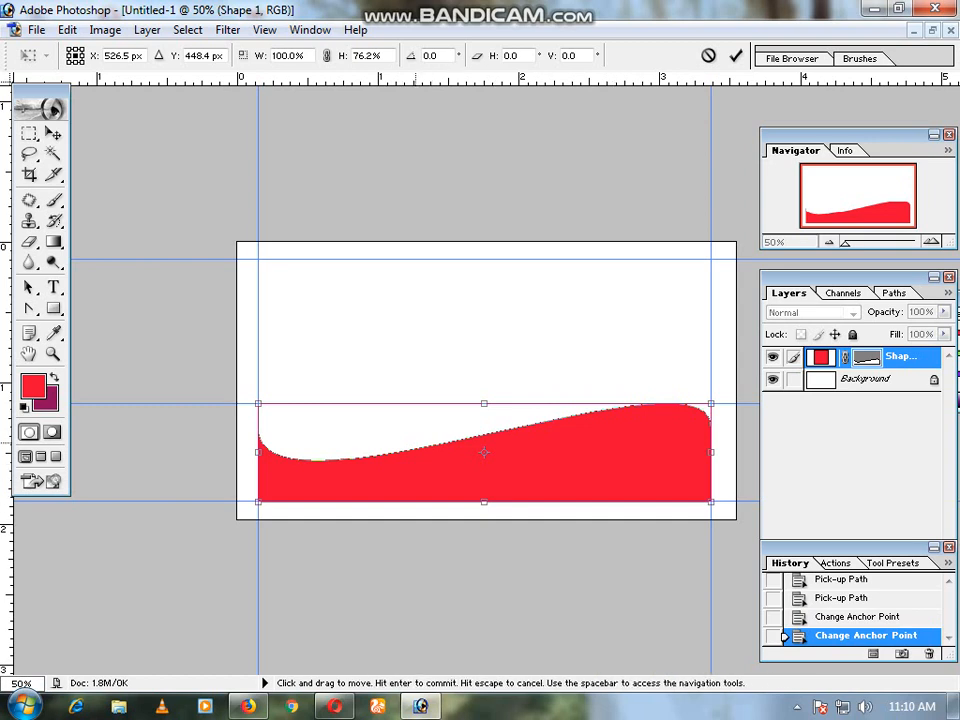
pyautogui.click(54, 134)
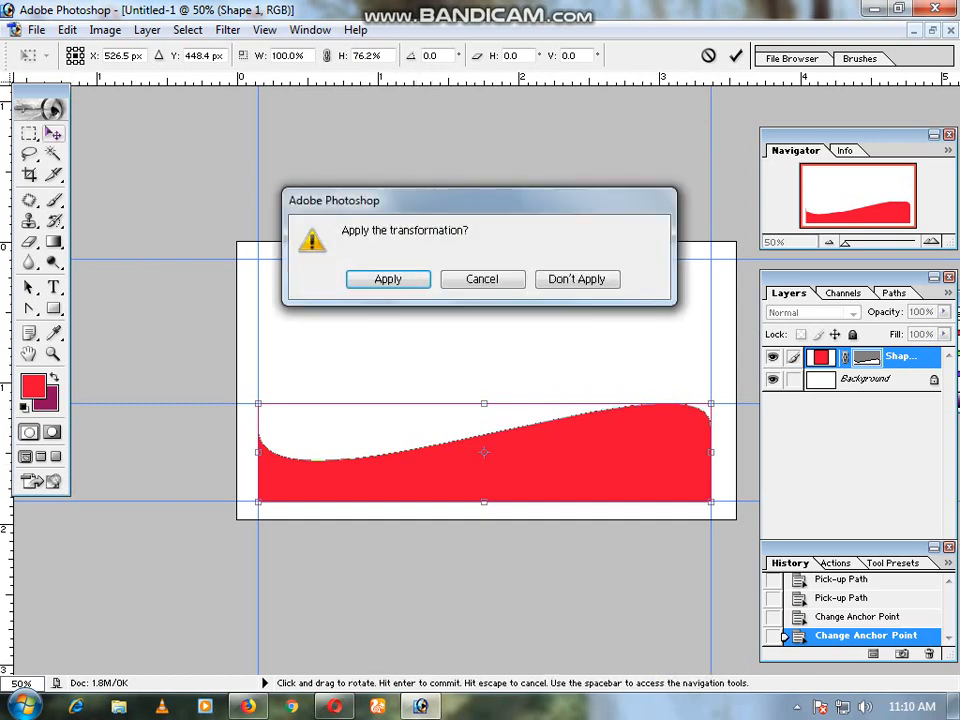
pyautogui.click(388, 279)
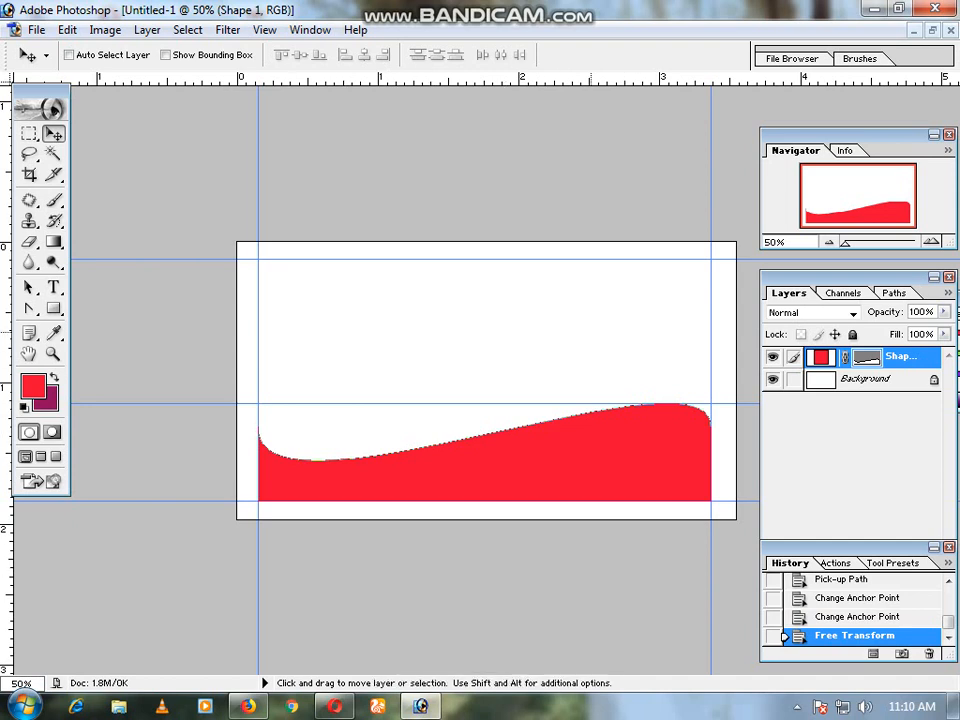
# Duplicate the red wave shape layer twice
pyautogui.click(866, 379)
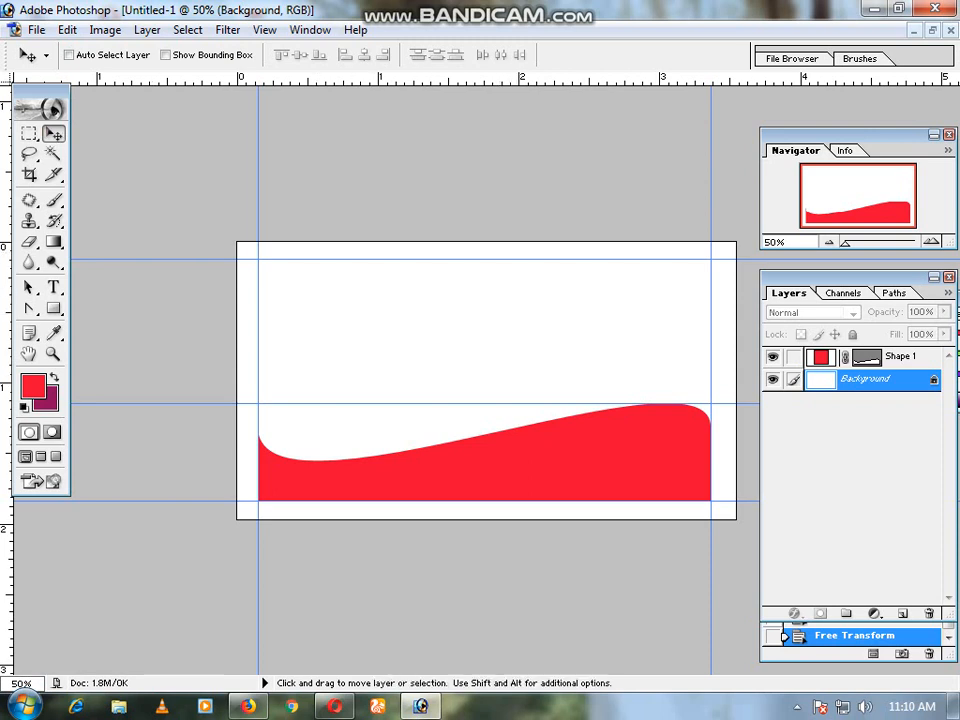
pyautogui.click(901, 357)
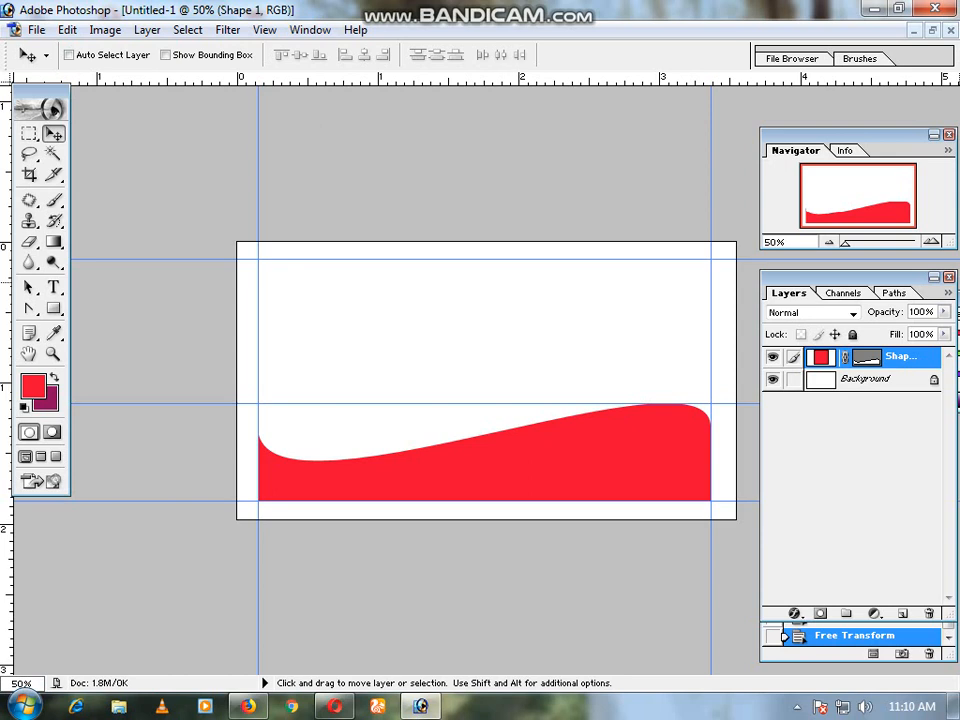
pyautogui.hotkey('ctrl', 'j')
pyautogui.hotkey('ctrl', 'j')
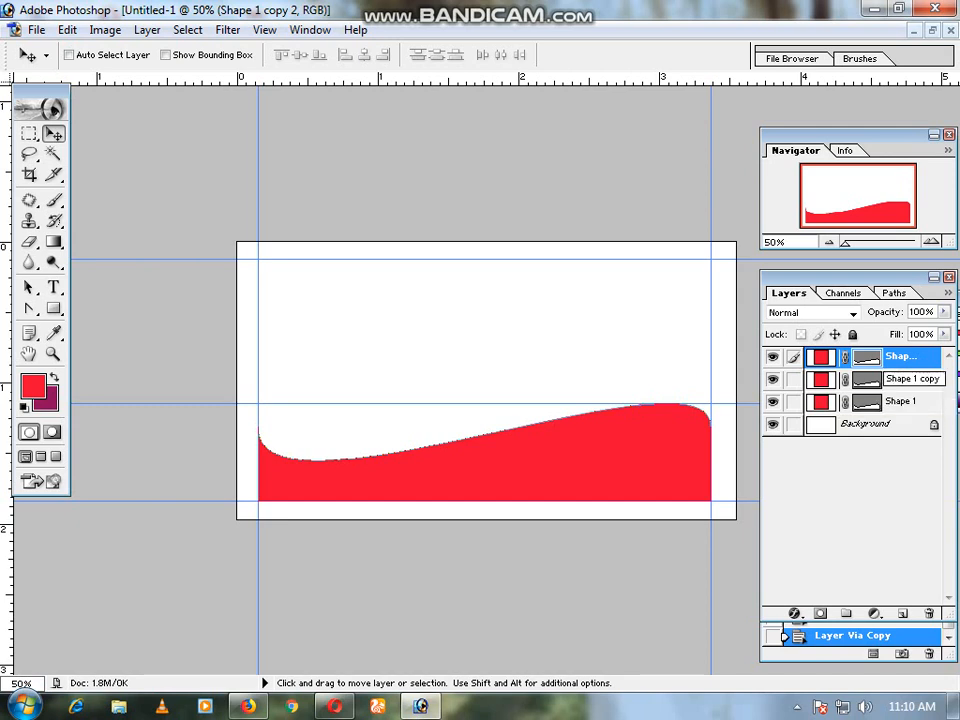
# Nudge the middle wave layer, Shape 1 copy, slightly upward so it shows just above the top copy
pyautogui.click(905, 379)
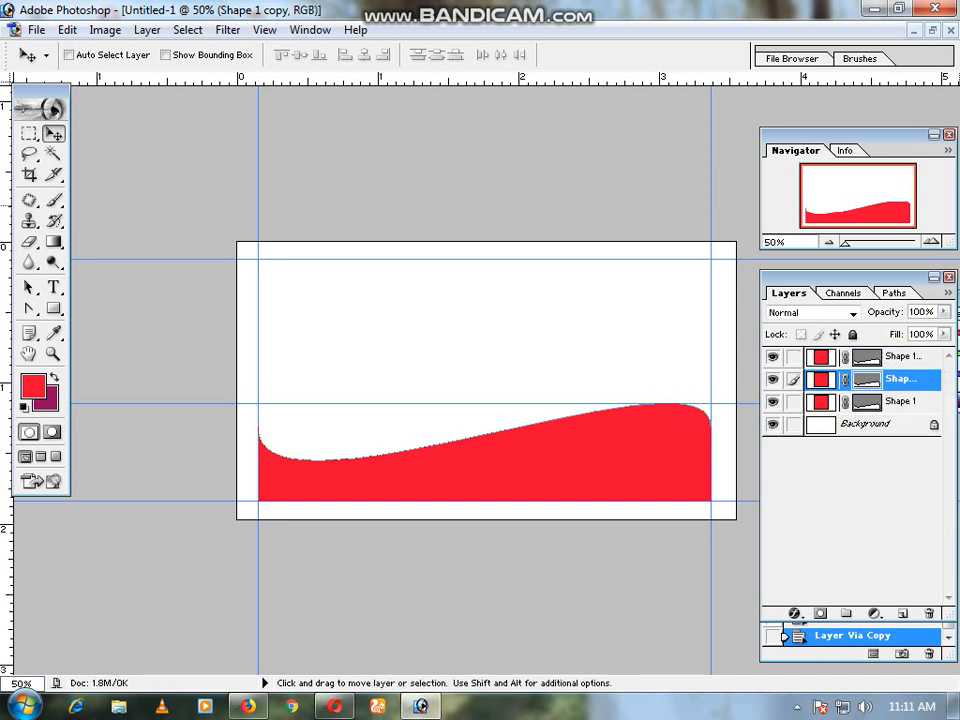
pyautogui.press('Up')
pyautogui.press('Up')
pyautogui.press('Up')
pyautogui.press('Up')
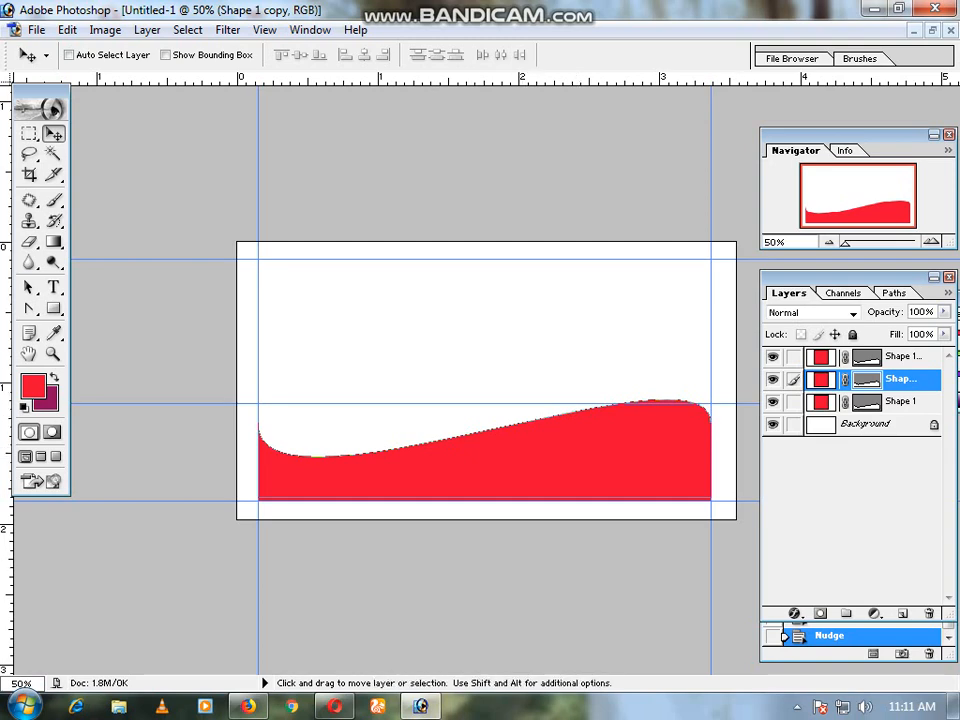
# Add a Gradient Overlay to the middle wave copy, try several presets and choose the Red, Green gradient
pyautogui.click(147, 29)
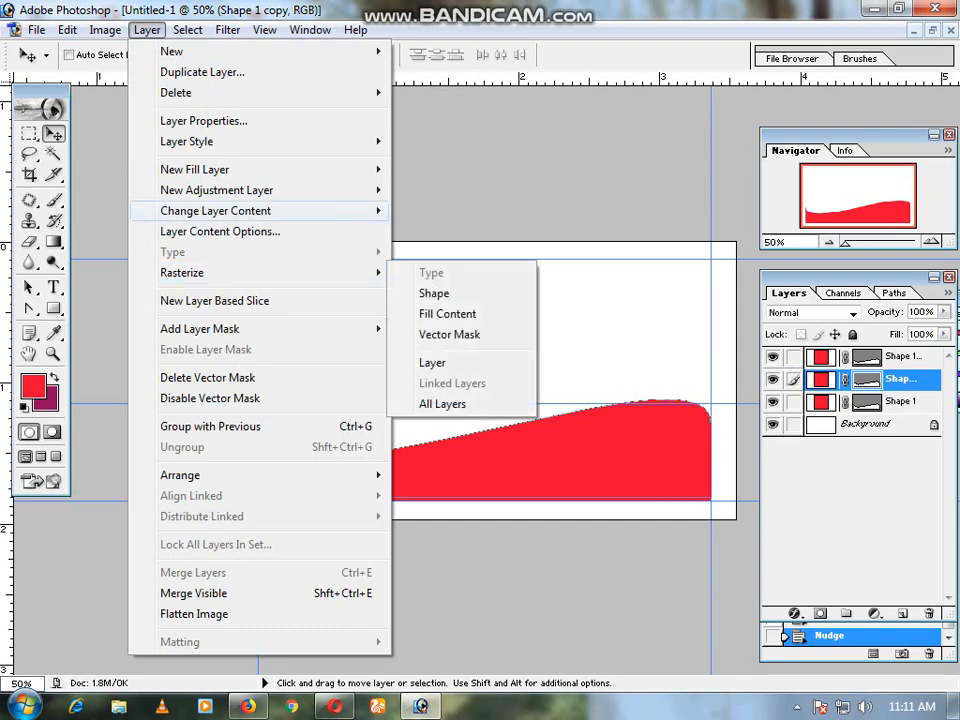
pyautogui.moveTo(187, 141)
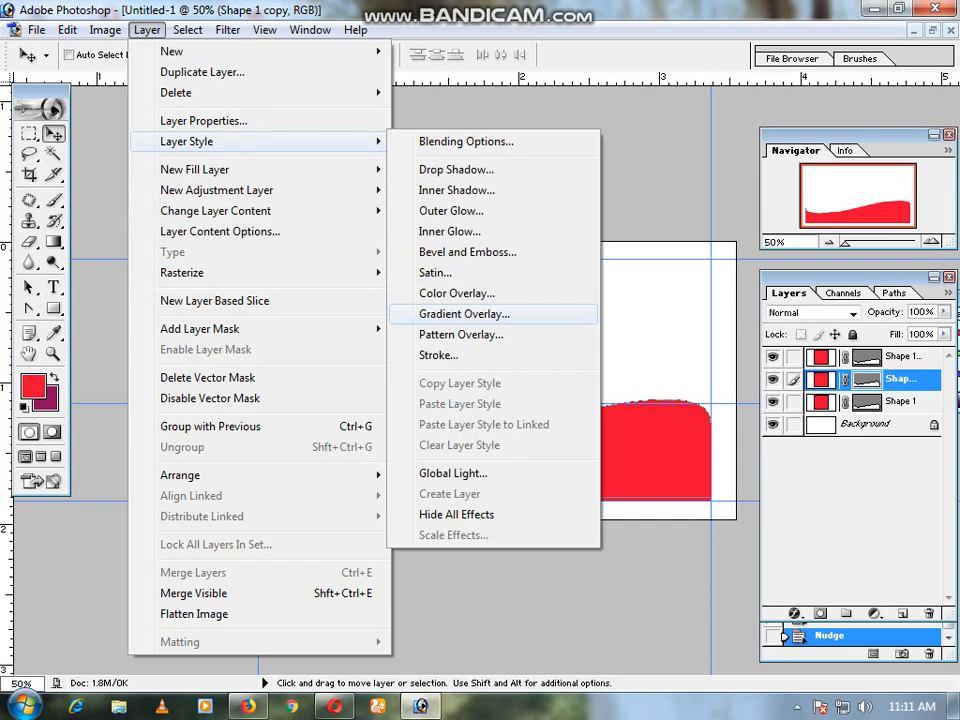
pyautogui.click(464, 314)
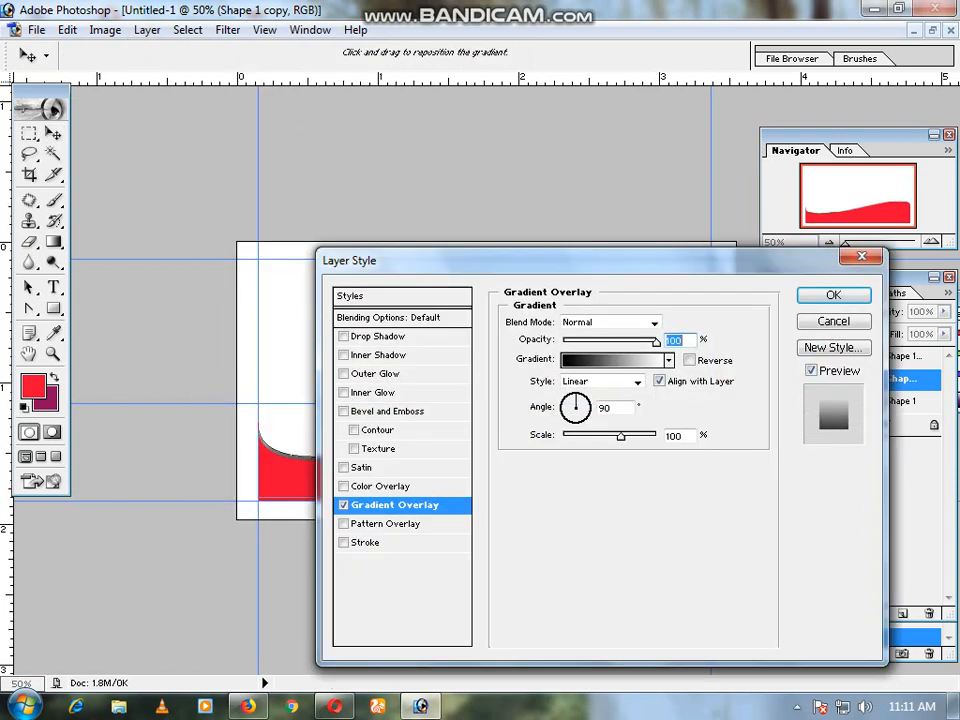
pyautogui.moveTo(400, 260); pyautogui.dragTo(441, 356)
pyautogui.click(708, 457)
pyautogui.click(563, 492)
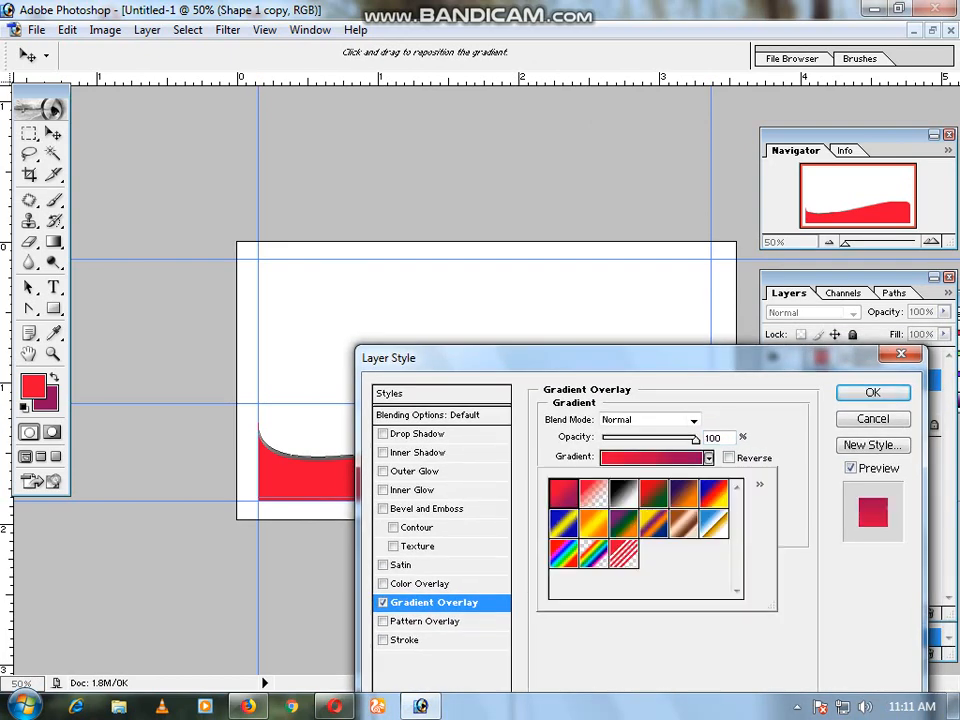
pyautogui.click(593, 493)
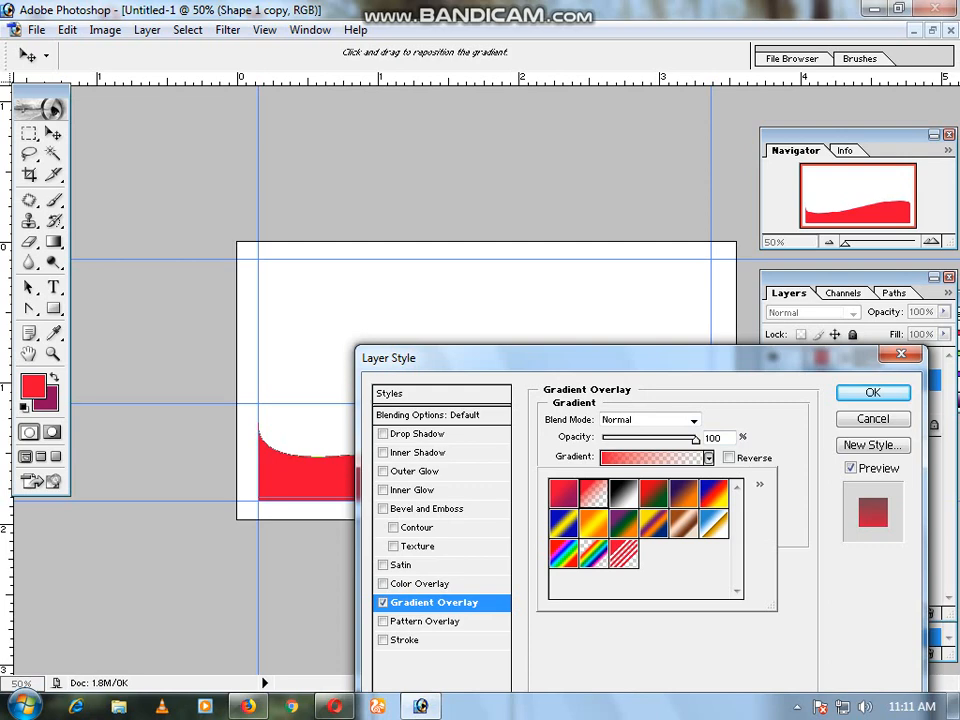
pyautogui.click(714, 493)
pyautogui.click(653, 493)
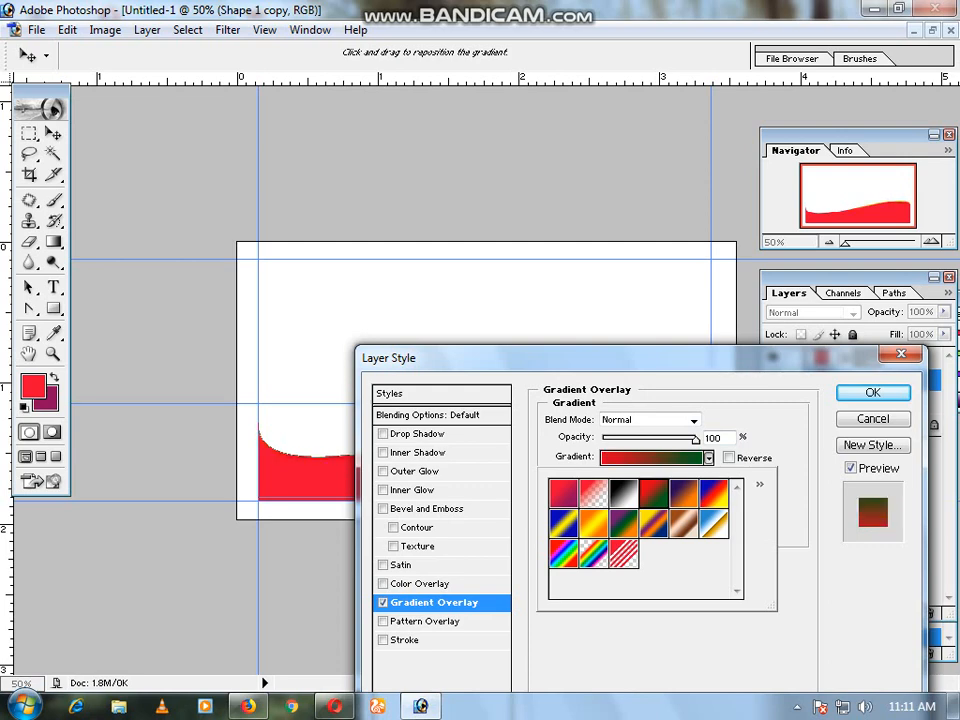
pyautogui.moveTo(600, 358); pyautogui.dragTo(666, 350)
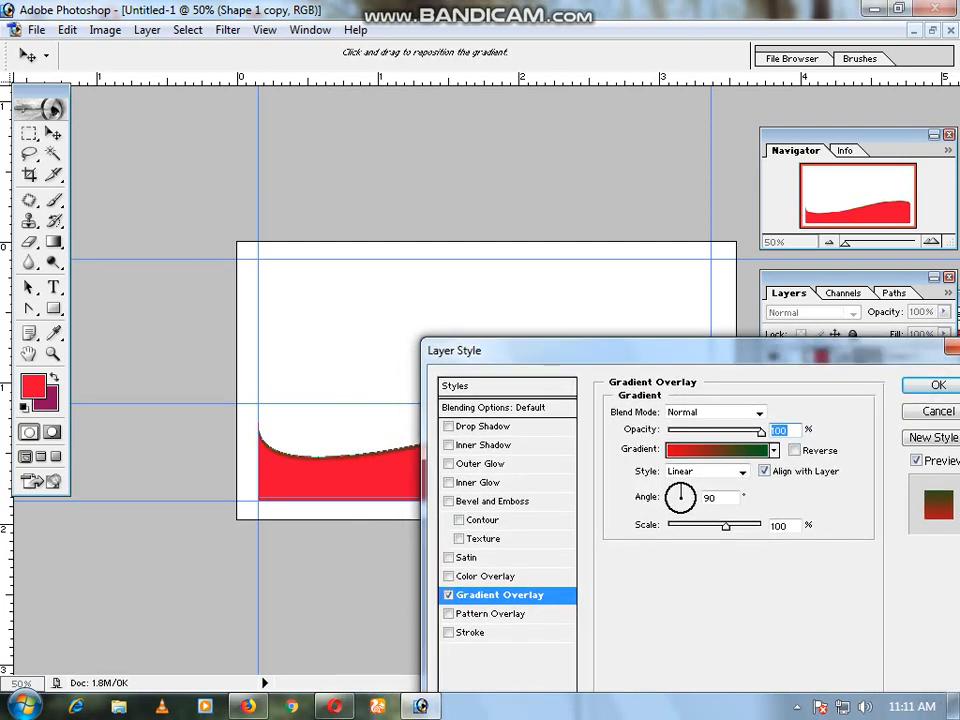
# Edit the overlay gradient and change its green end stop to a bright pink
pyautogui.click(718, 449)
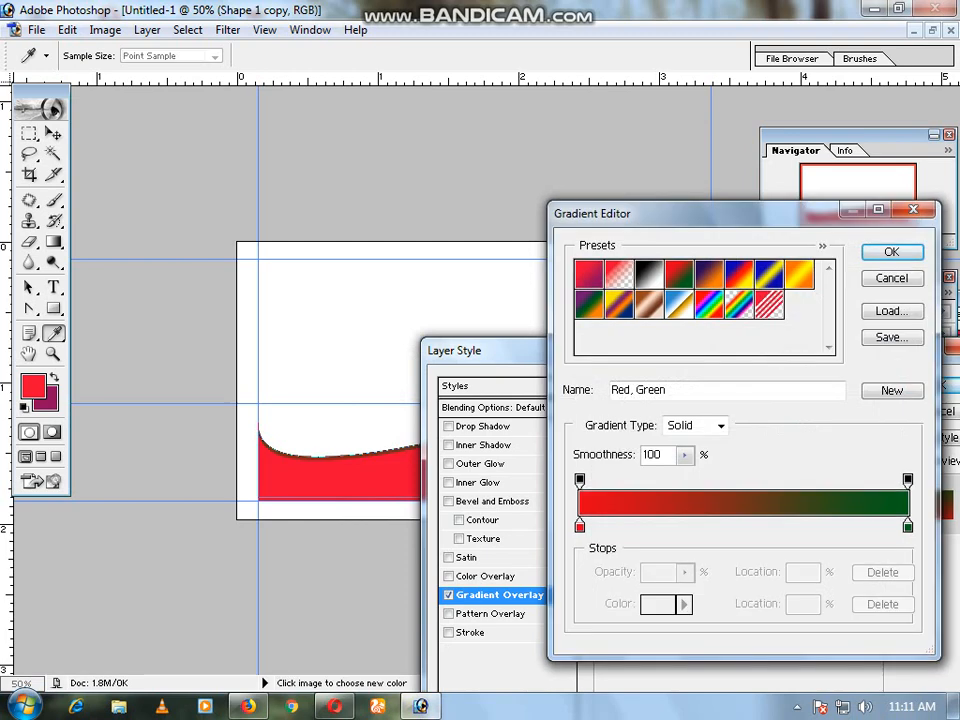
pyautogui.click(908, 527)
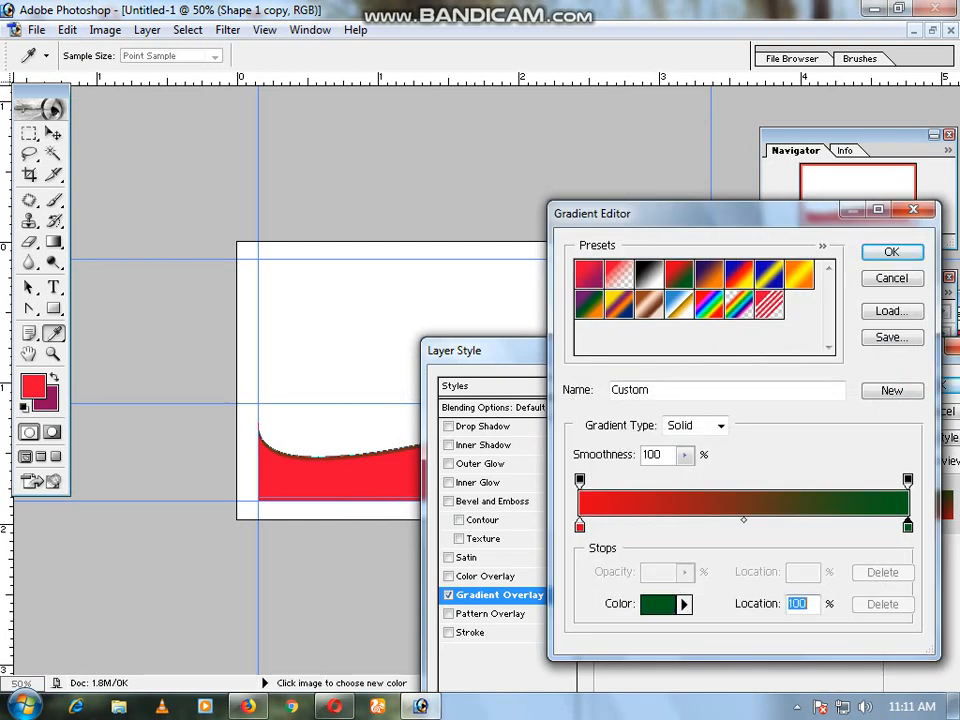
pyautogui.click(658, 604)
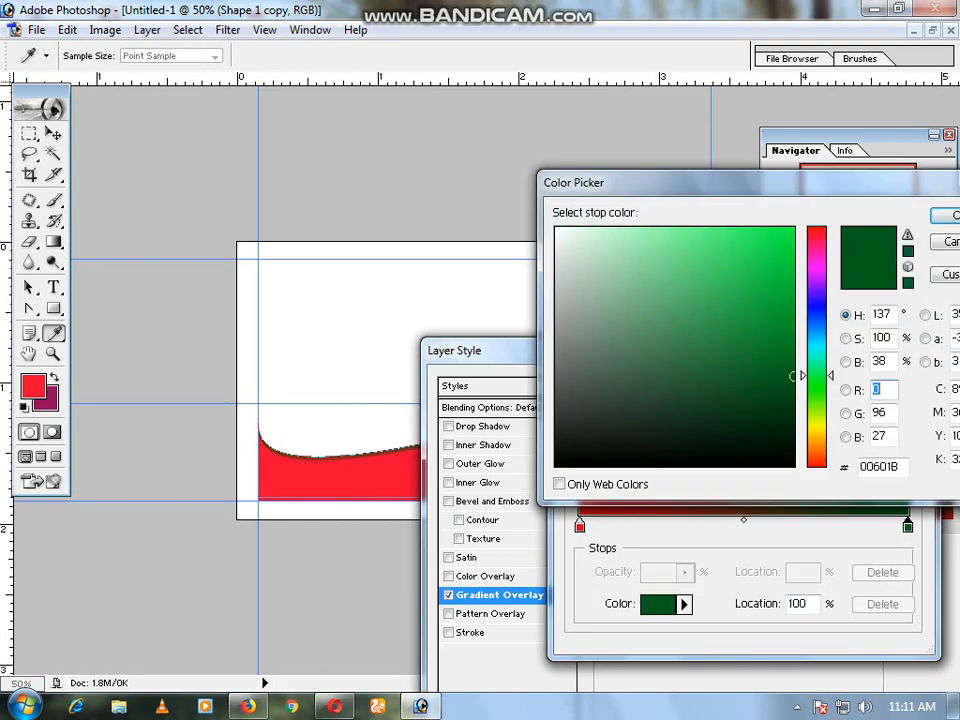
pyautogui.click(817, 255)
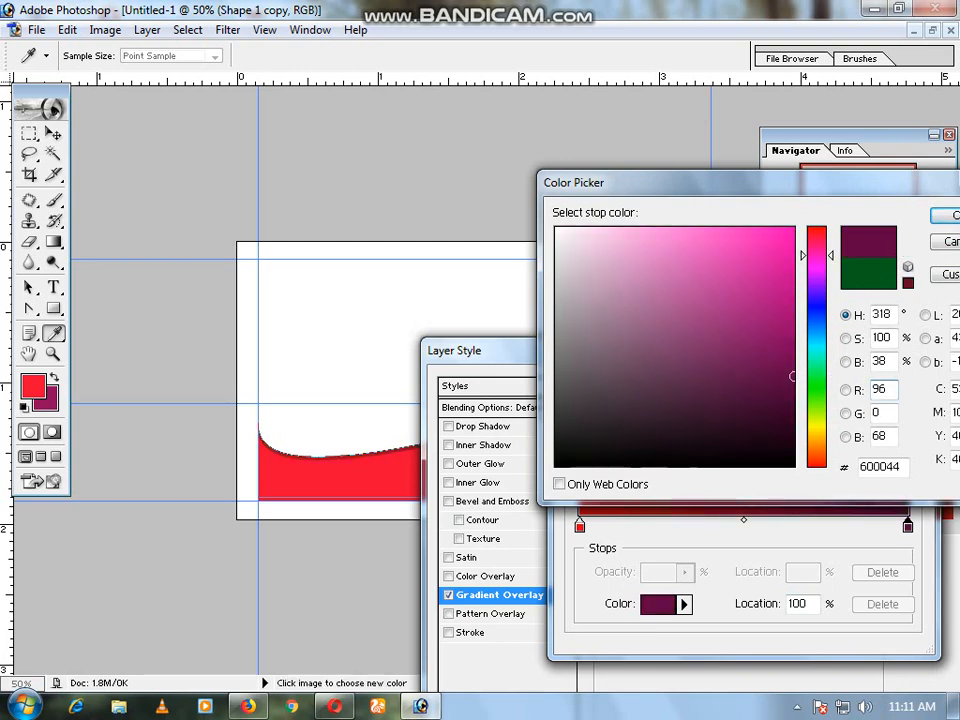
pyautogui.click(770, 262)
pyautogui.press('Return')
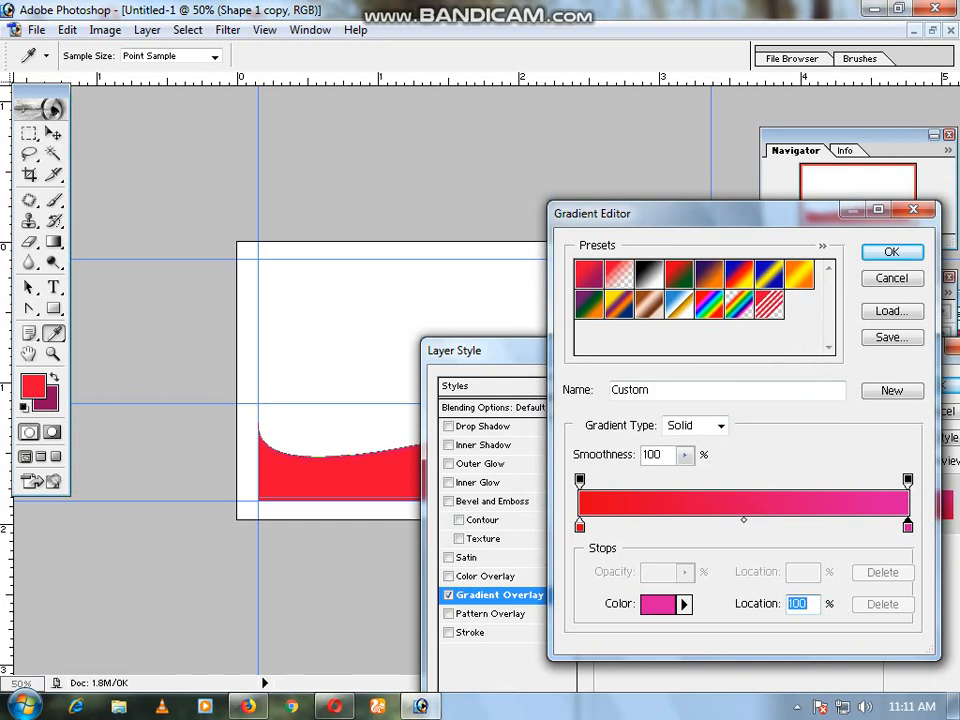
# Change the gradient's red start stop to blue 2000E1
pyautogui.click(580, 527)
pyautogui.click(658, 604)
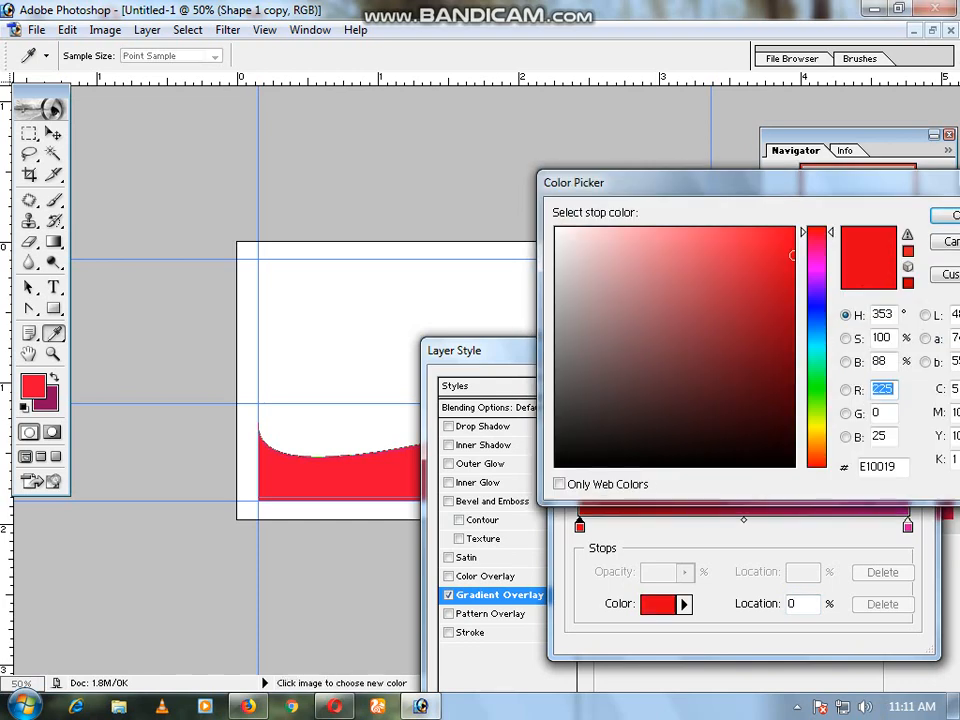
pyautogui.click(817, 301)
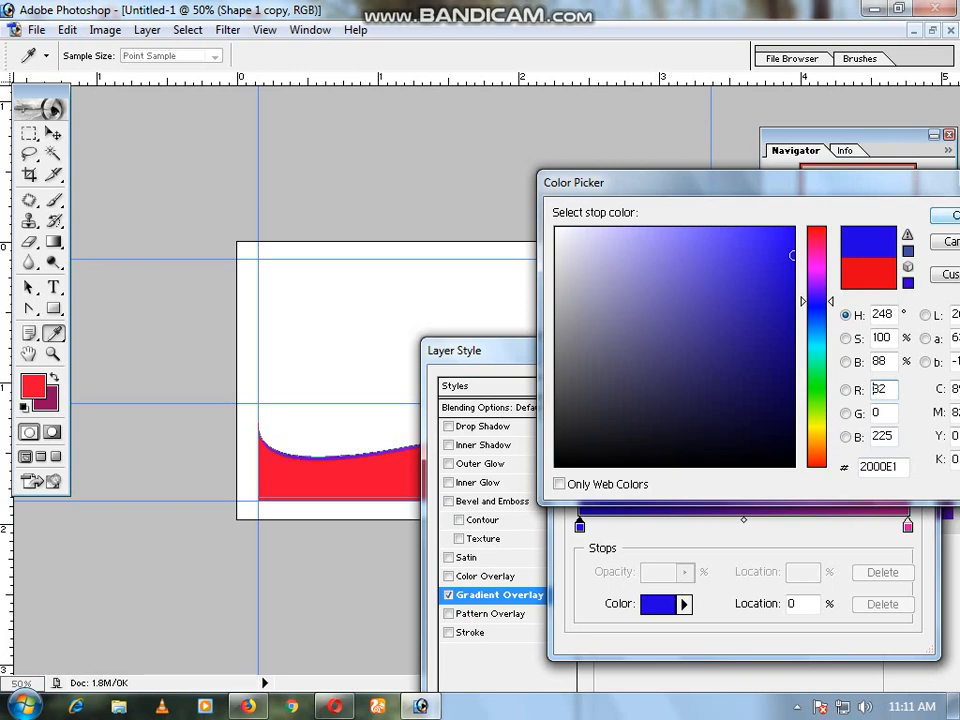
pyautogui.press('Return')
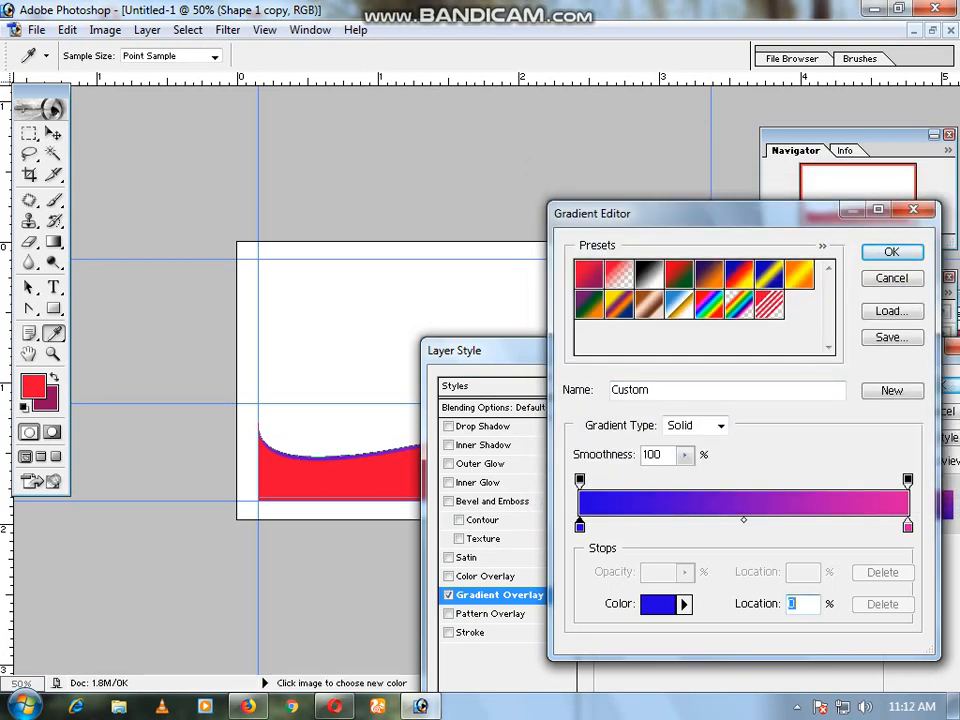
# Shift the gradient midpoint to 48%, the pink stop to 97% and the blue stop to 2%, and apply the Gradient Overlay
pyautogui.moveTo(744, 520); pyautogui.dragTo(737, 520)
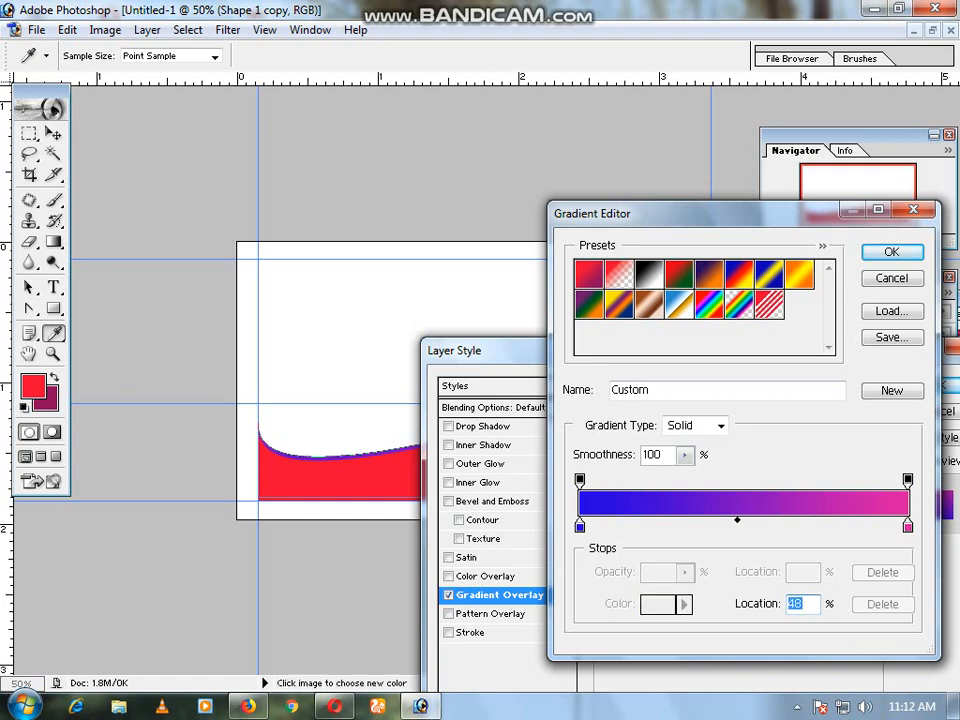
pyautogui.moveTo(907, 526); pyautogui.dragTo(900, 526)
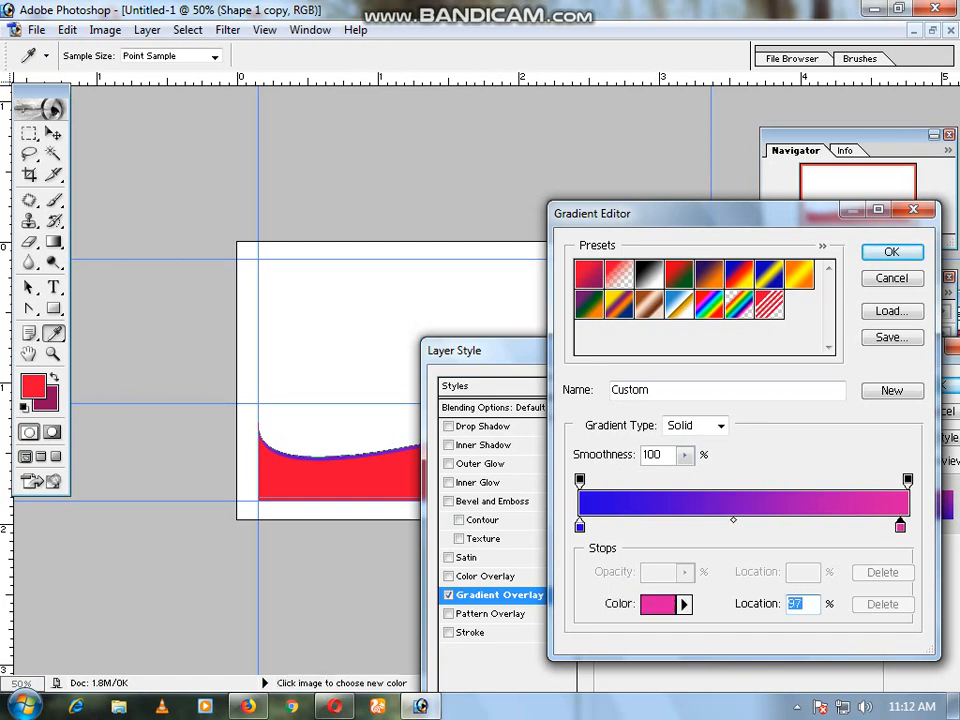
pyautogui.moveTo(579, 526); pyautogui.dragTo(584, 526)
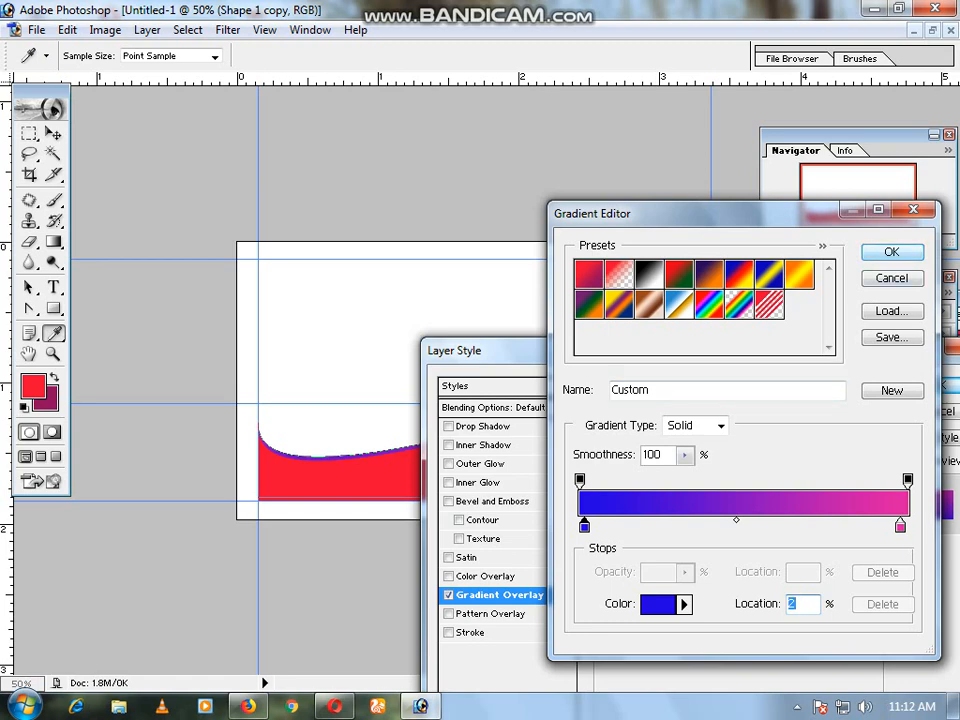
pyautogui.press('Return')
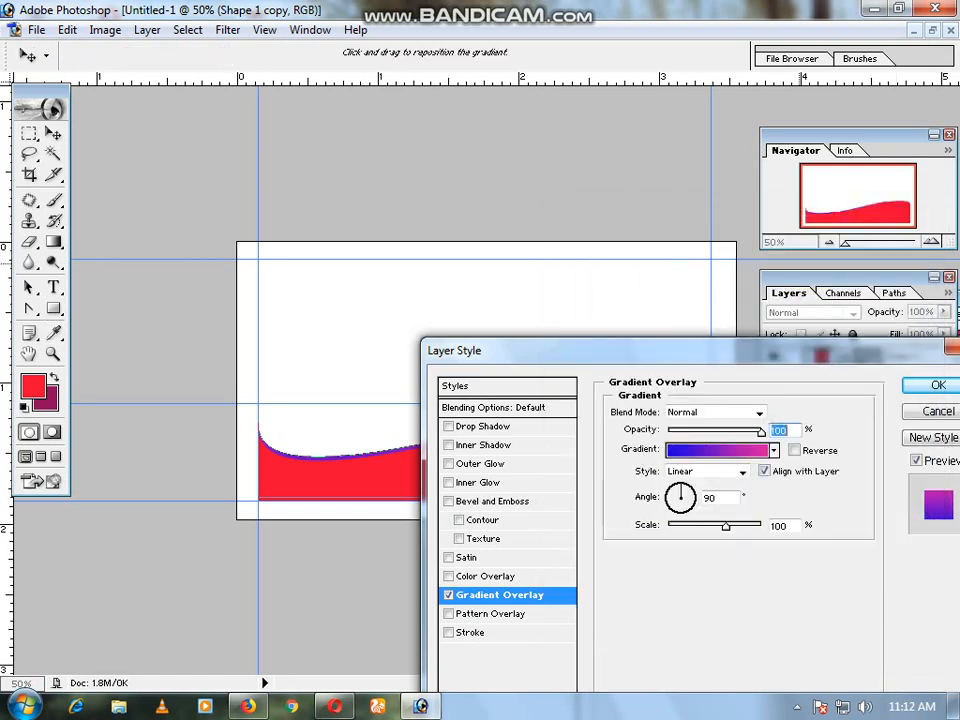
pyautogui.moveTo(640, 350); pyautogui.dragTo(387, 366)
pyautogui.click(686, 401)
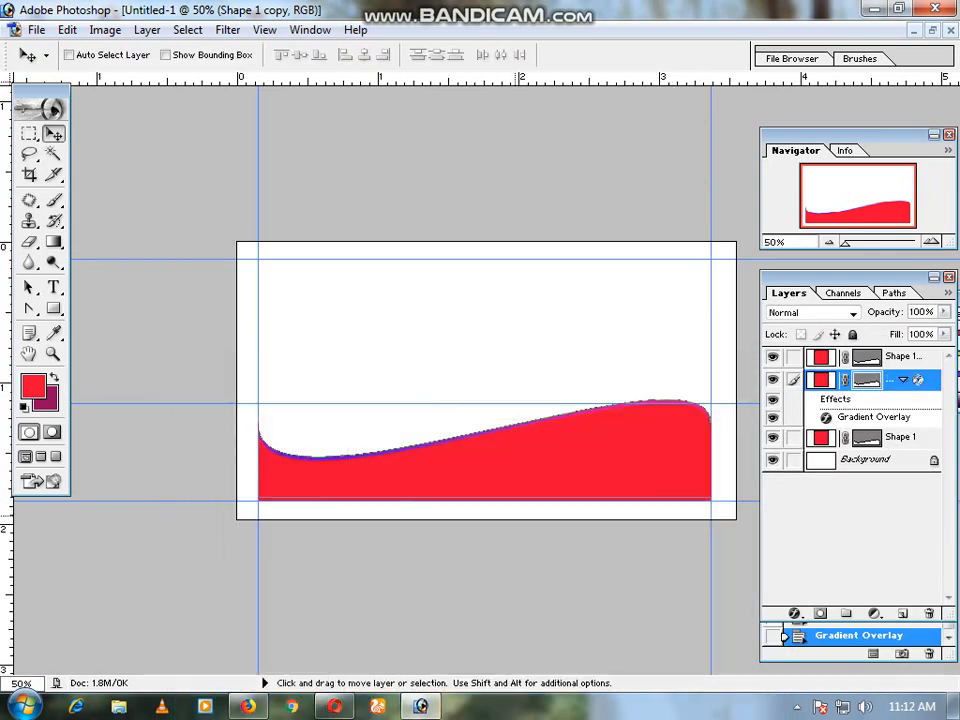
# Nudge the gradient wave slightly higher and the original red wave about 0.1 inch up, forming two bands along the wave's upper edge
pyautogui.press('Up')
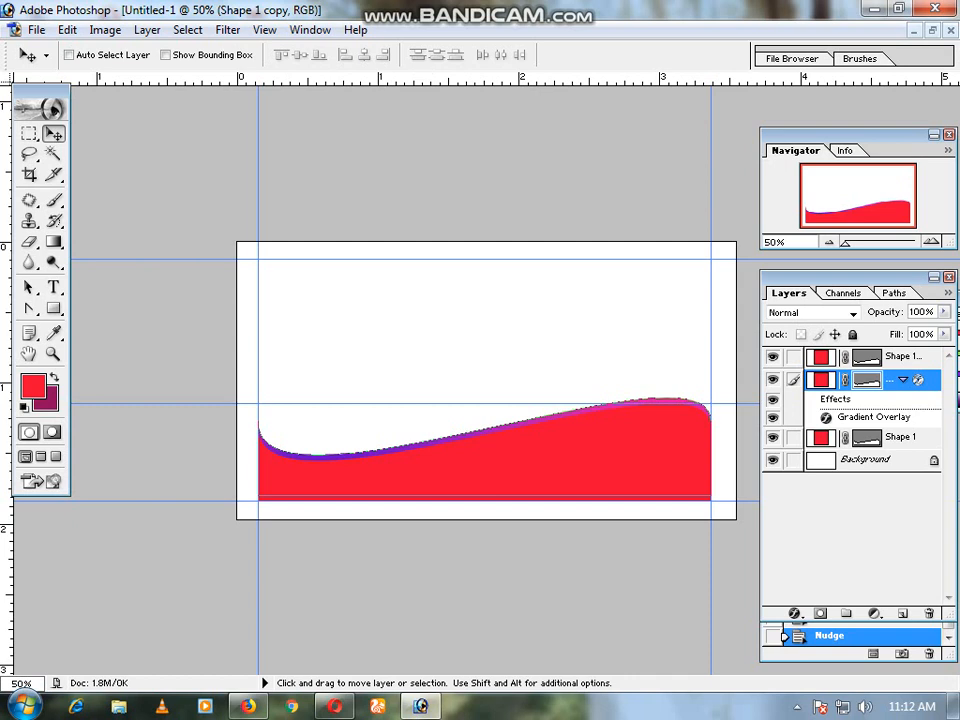
pyautogui.click(900, 437)
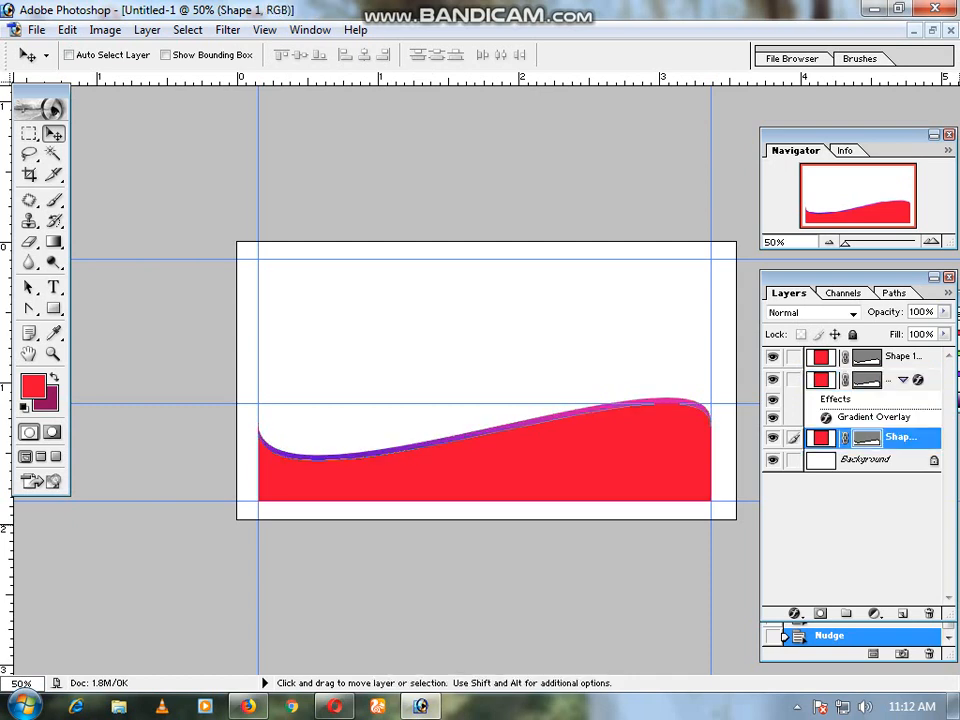
pyautogui.press('Up')
pyautogui.press('Up')
pyautogui.press('Up')
pyautogui.press('Up')
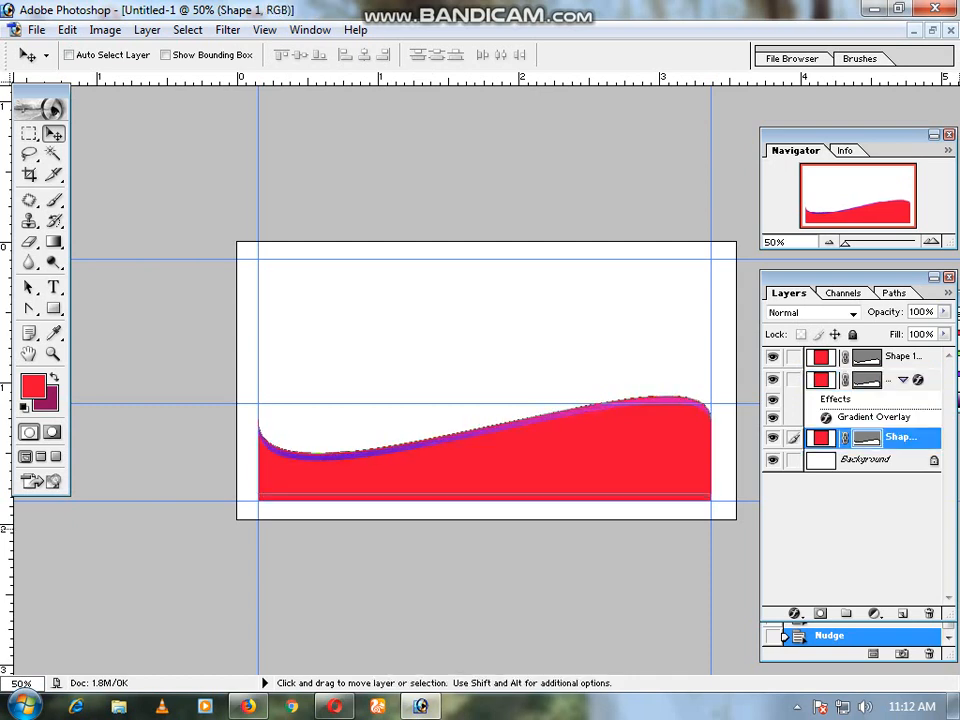
pyautogui.press('Up')
pyautogui.press('Up')
pyautogui.press('Up')
pyautogui.press('Up')
pyautogui.press('Up')
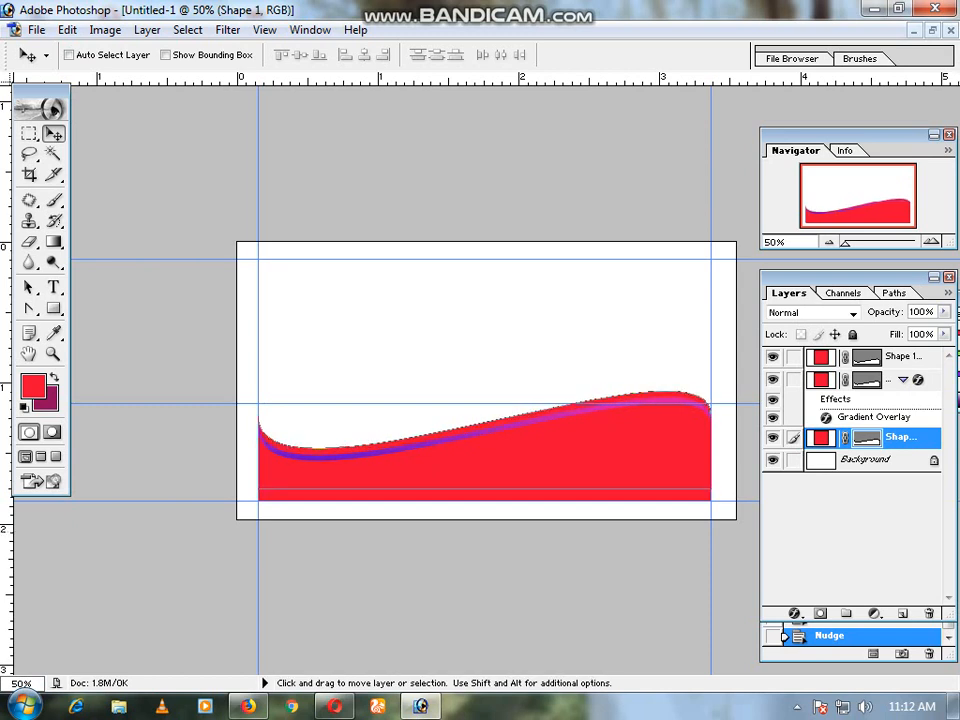
pyautogui.press('Up')
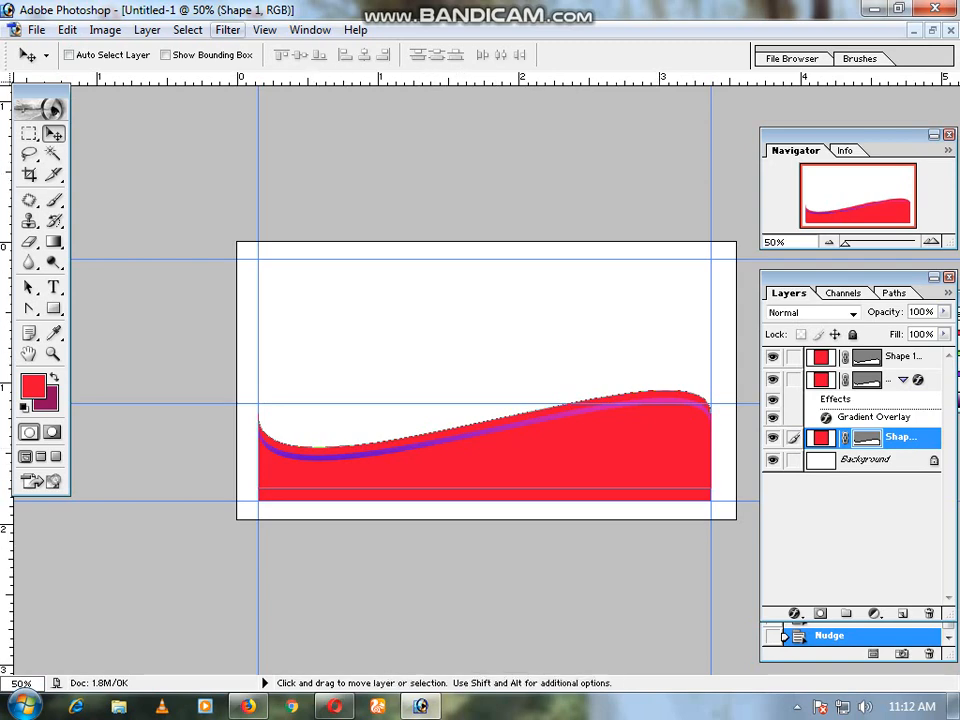
# Add a Gradient Overlay to the lowest wave layer, just above the Background
pyautogui.click(147, 30)
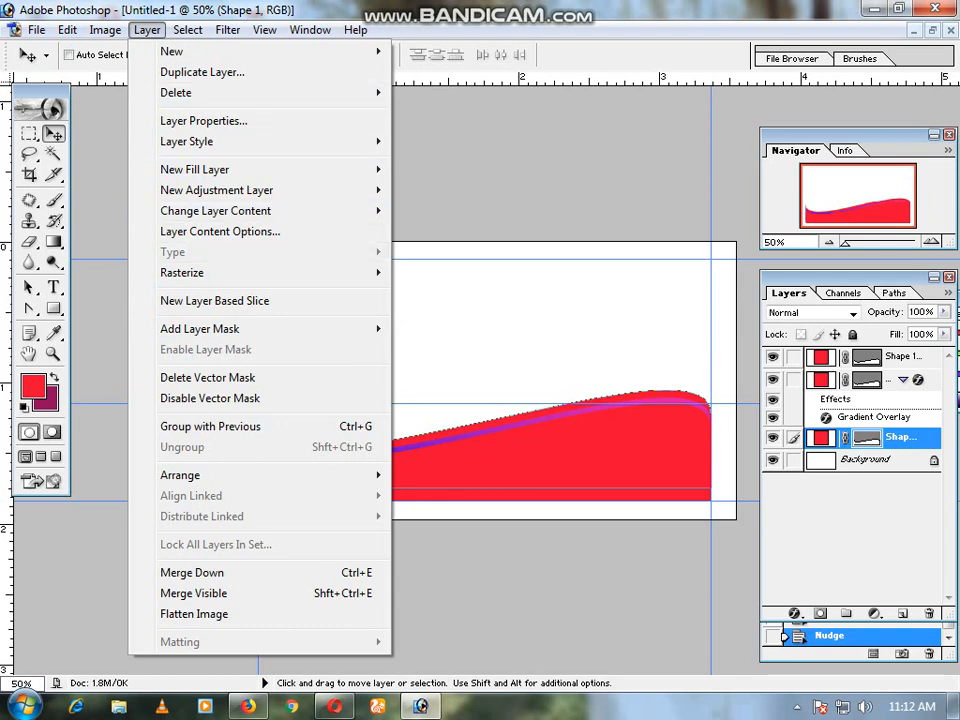
pyautogui.moveTo(230, 142)
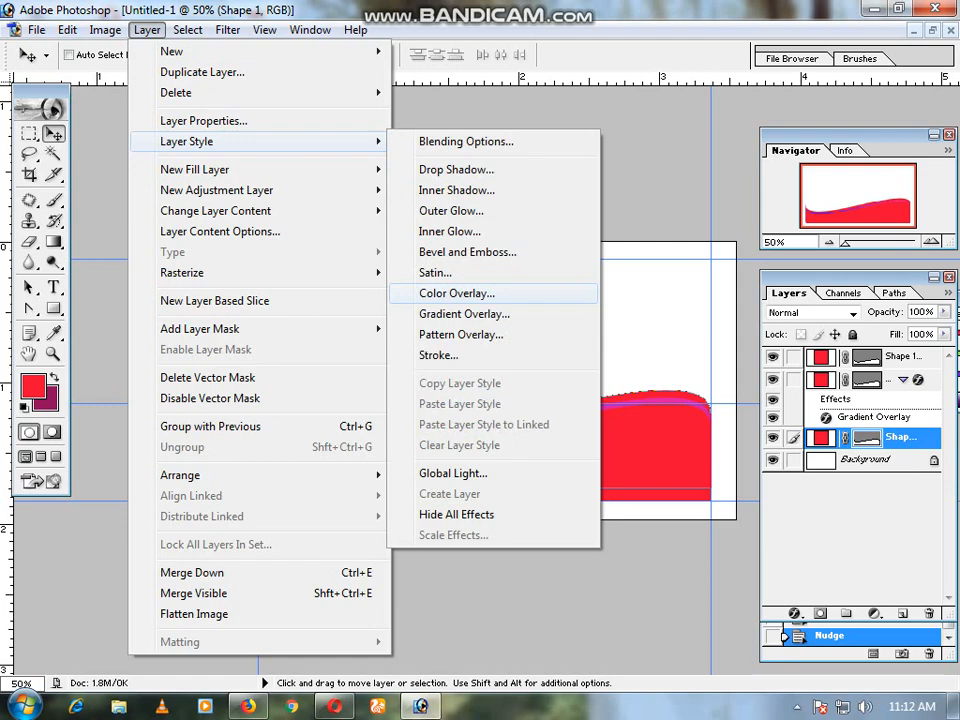
pyautogui.click(460, 314)
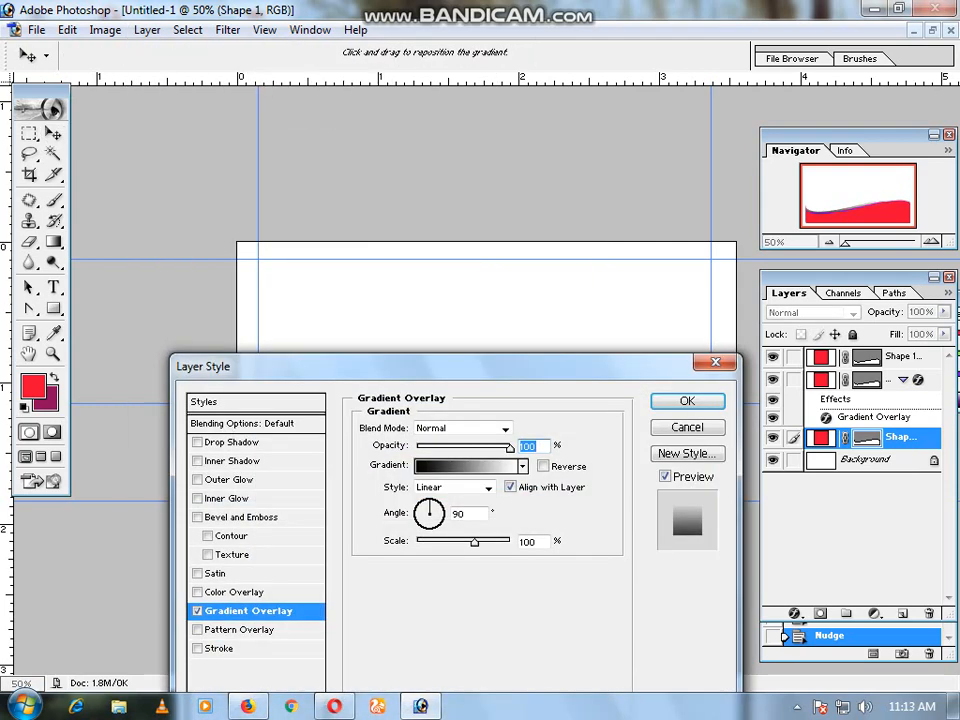
pyautogui.moveTo(440, 366); pyautogui.dragTo(764, 229)
pyautogui.click(560, 455)
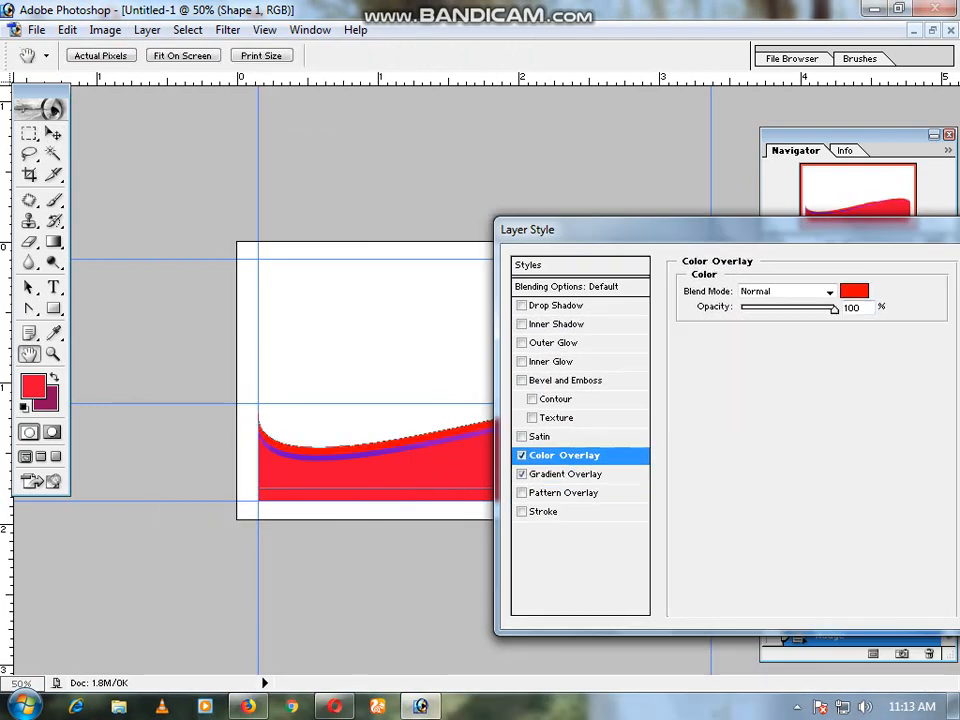
pyautogui.click(854, 291)
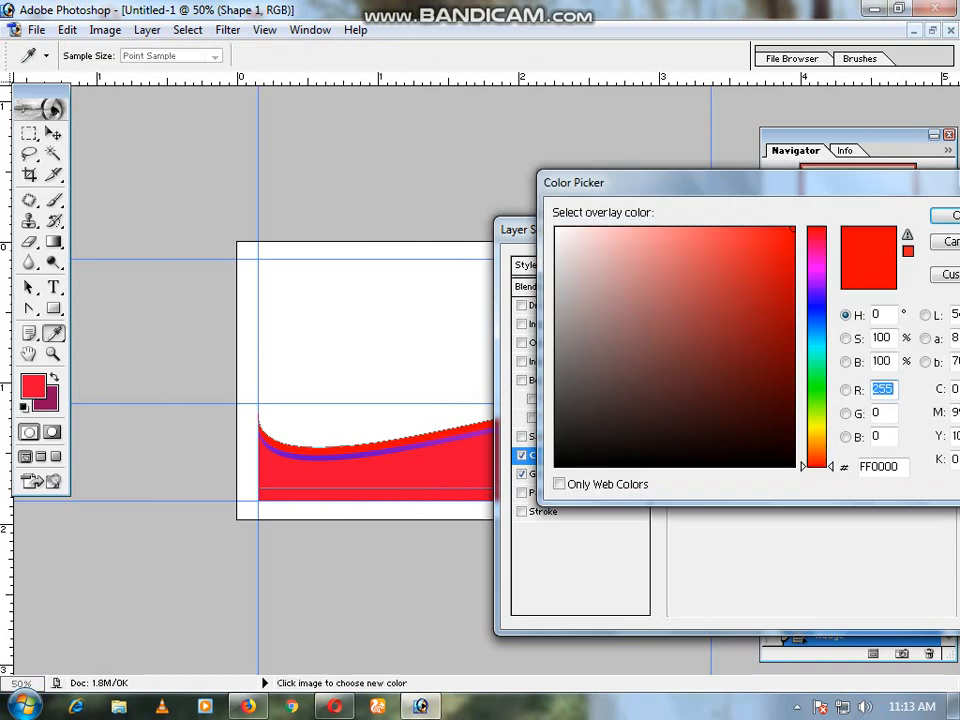
pyautogui.moveTo(587, 450); pyautogui.dragTo(712, 451)
pyautogui.moveTo(620, 182); pyautogui.dragTo(453, 189)
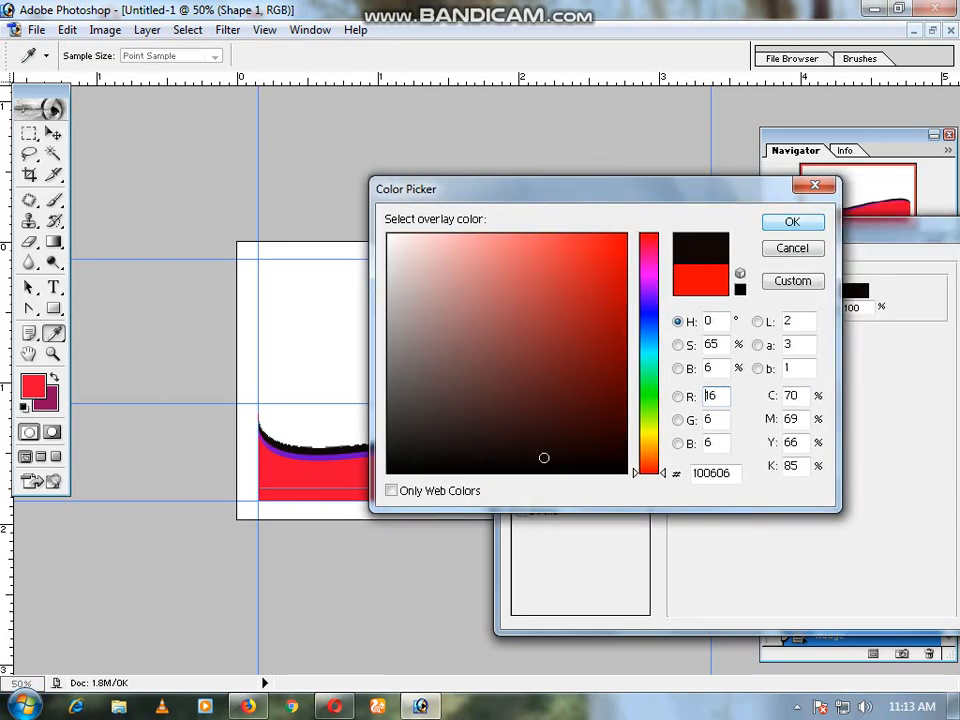
pyautogui.press('Escape')
pyautogui.click(522, 455)
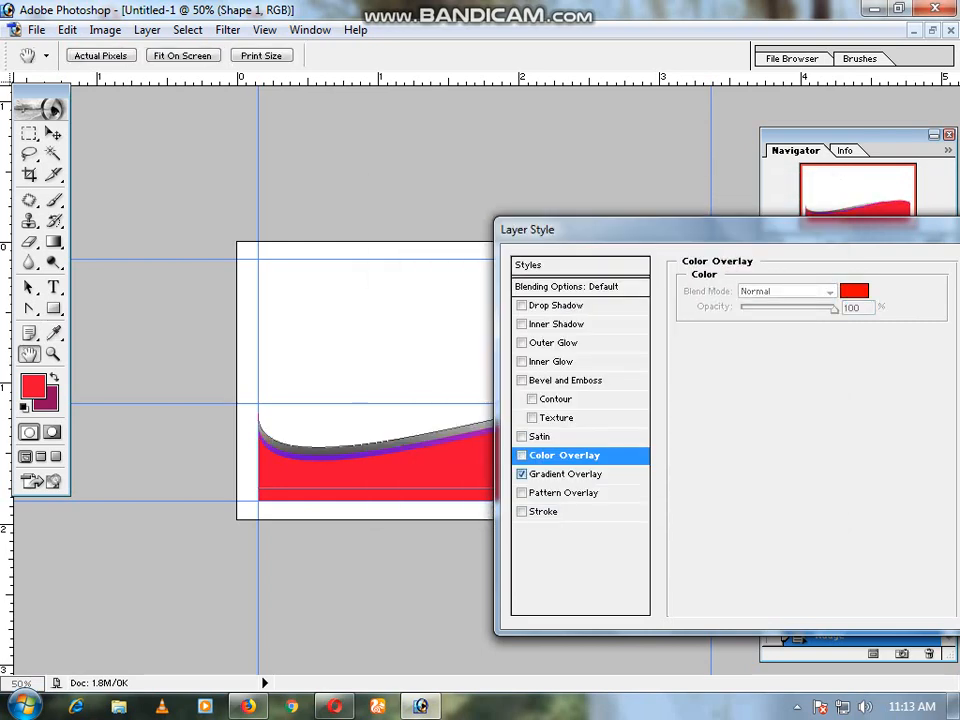
# Edit the overlay gradient and change its black start stop to turquoise
pyautogui.click(566, 474)
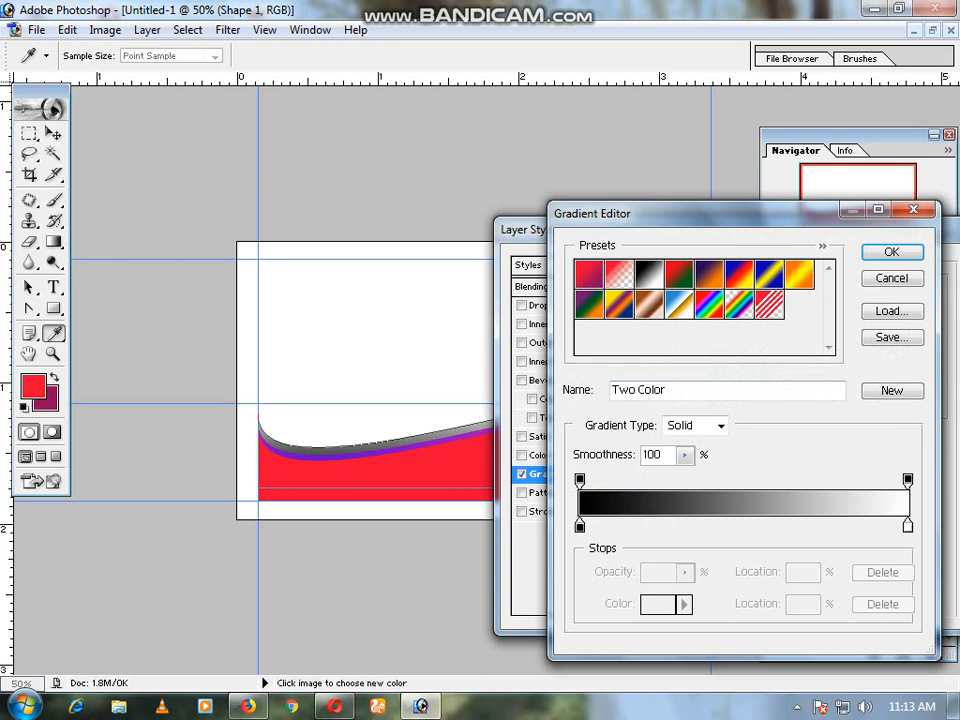
pyautogui.click(580, 526)
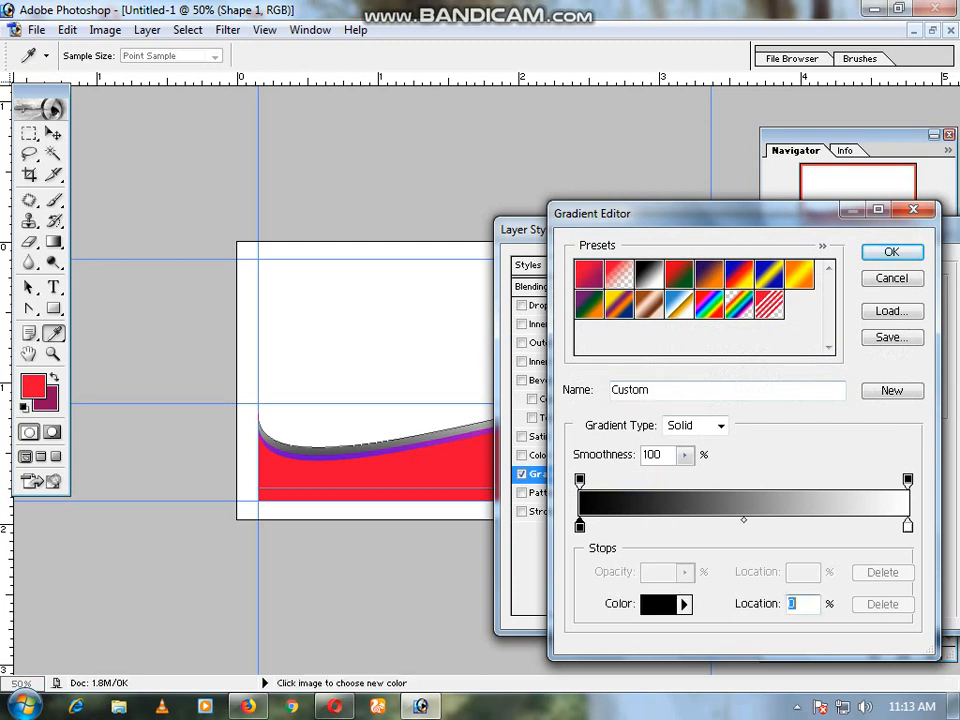
pyautogui.doubleClick(580, 526)
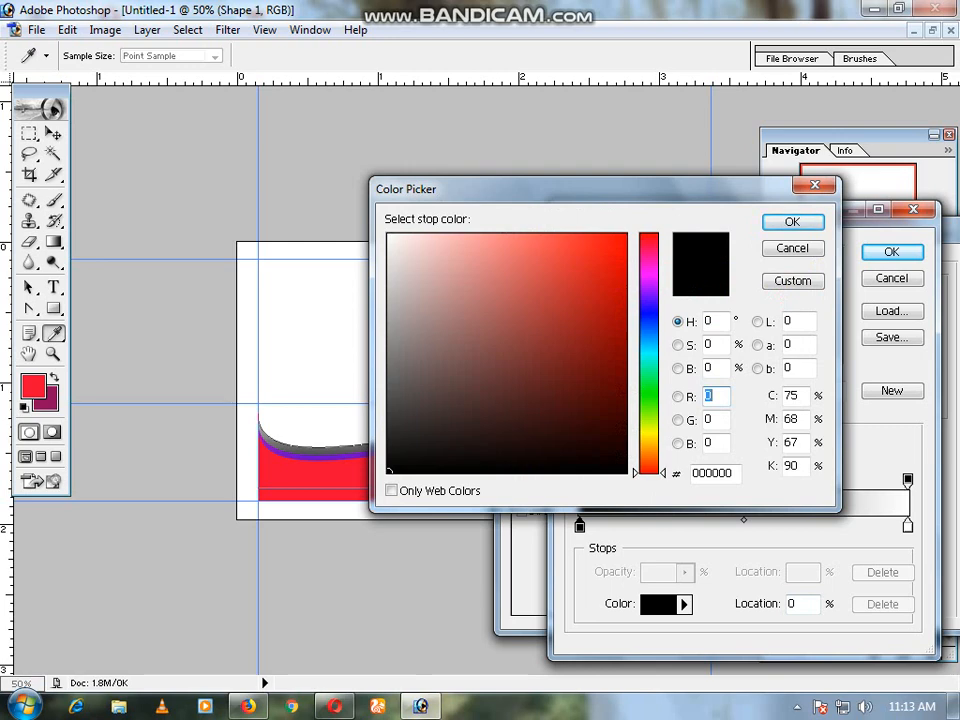
pyautogui.click(649, 357)
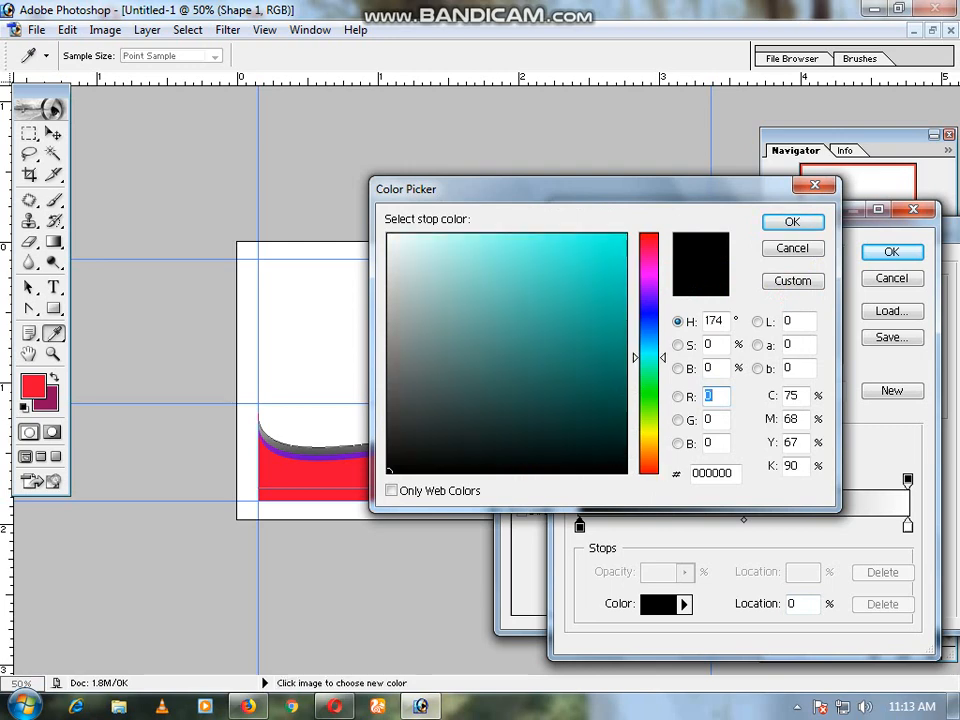
pyautogui.click(611, 250)
pyautogui.press('Return')
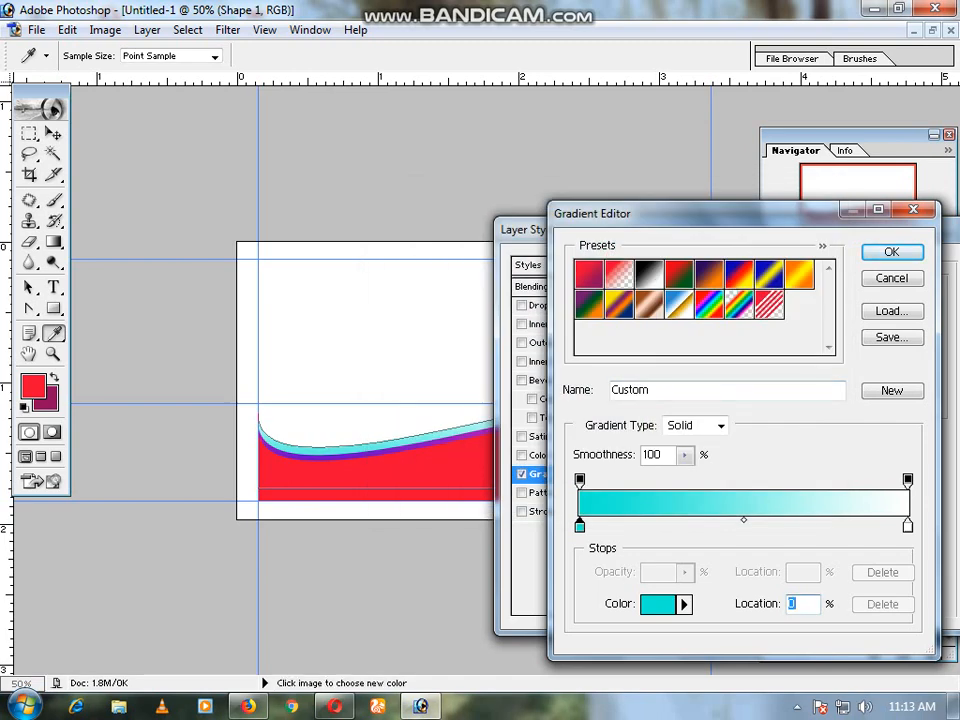
# Shift the gradient's white stop to 69% and apply the Gradient Overlay
pyautogui.moveTo(907, 525); pyautogui.dragTo(810, 525)
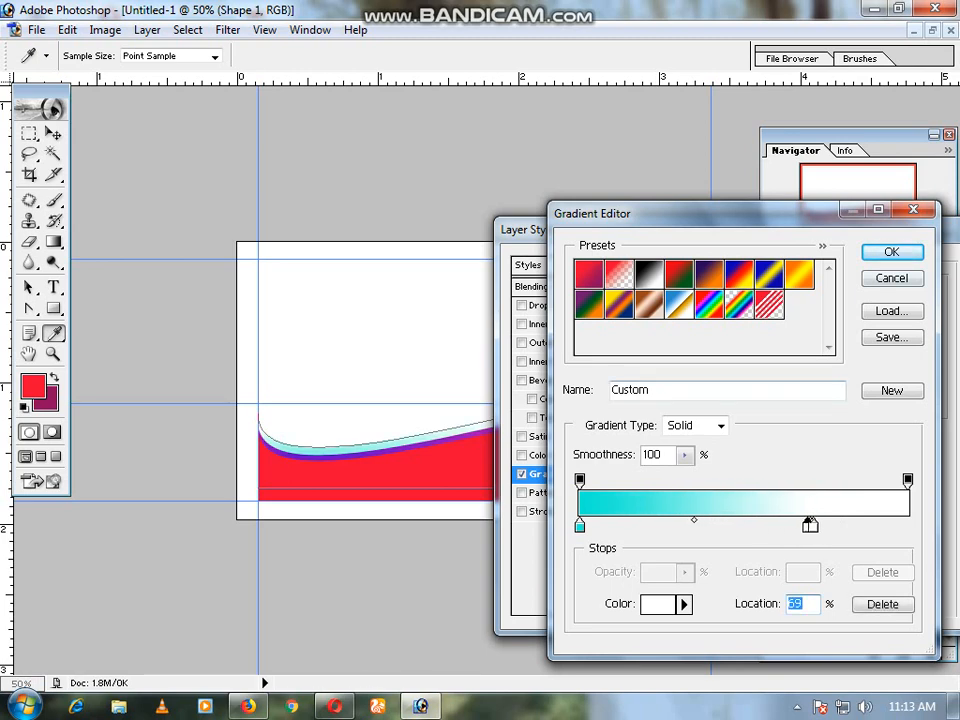
pyautogui.click(892, 252)
pyautogui.moveTo(720, 230); pyautogui.dragTo(517, 266)
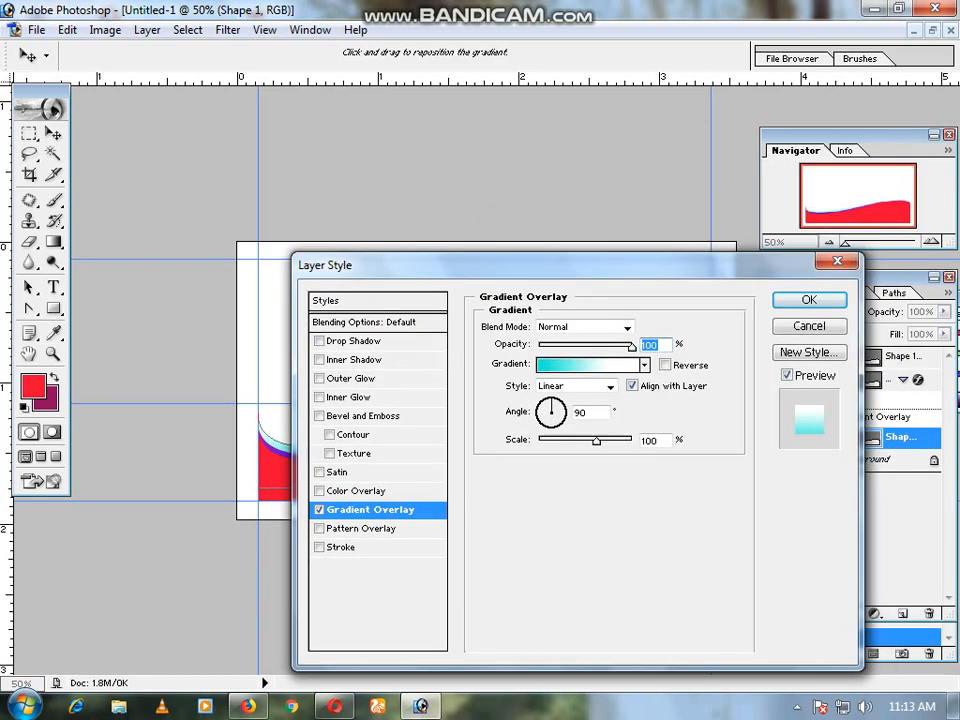
pyautogui.press('Return')
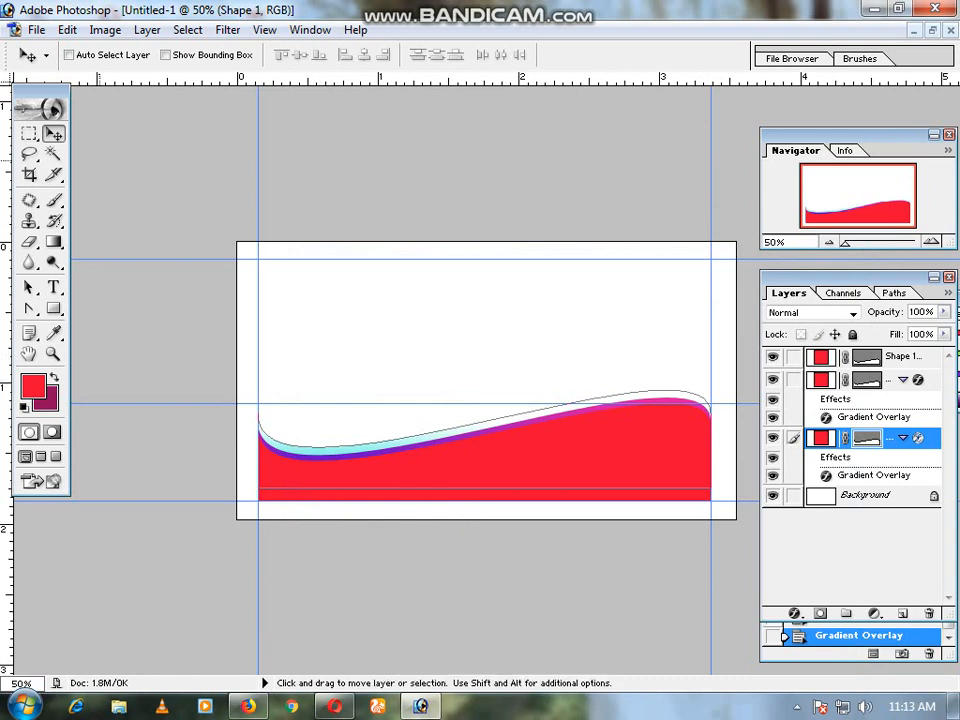
pyautogui.click(29, 134)
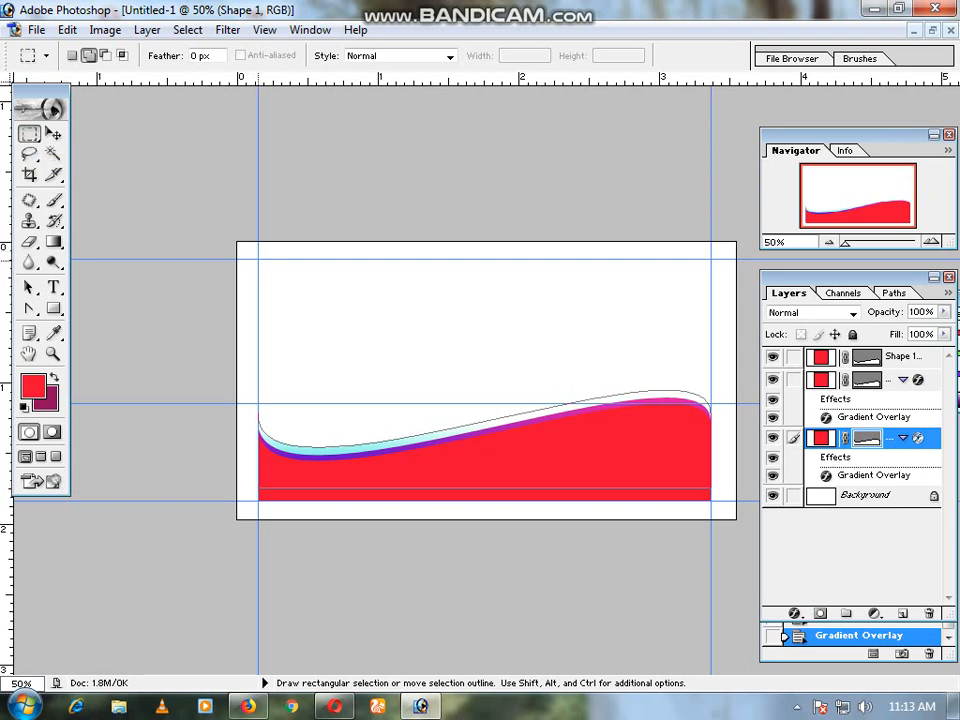
pyautogui.moveTo(258, 259); pyautogui.dragTo(710, 499)
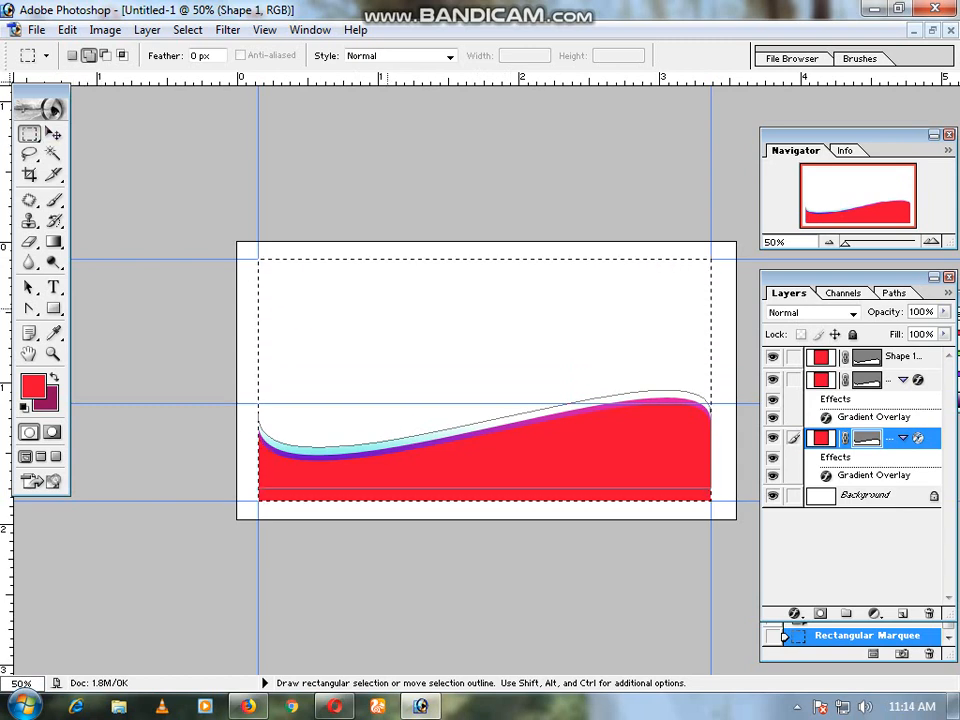
pyautogui.press('l')
pyautogui.moveTo(387, 310); pyautogui.dragTo(386, 309)
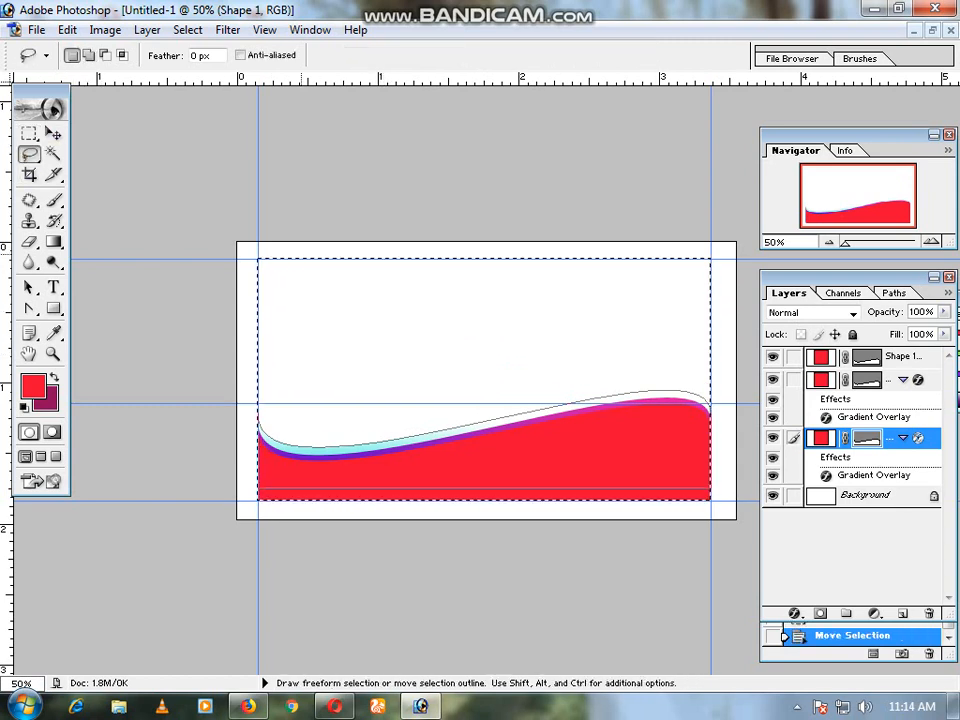
pyautogui.hotkey('ctrl', 'd')
pyautogui.press('m')
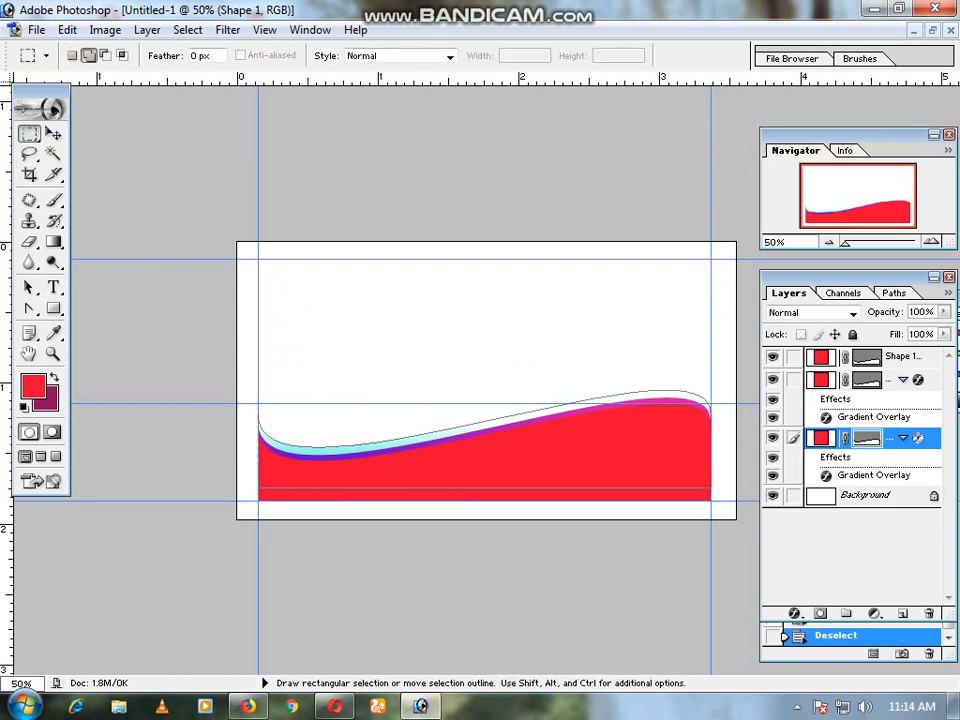
# Convert the Background to a regular layer and make a rectangular selection of the area inside the outer margin guides
pyautogui.click(868, 496)
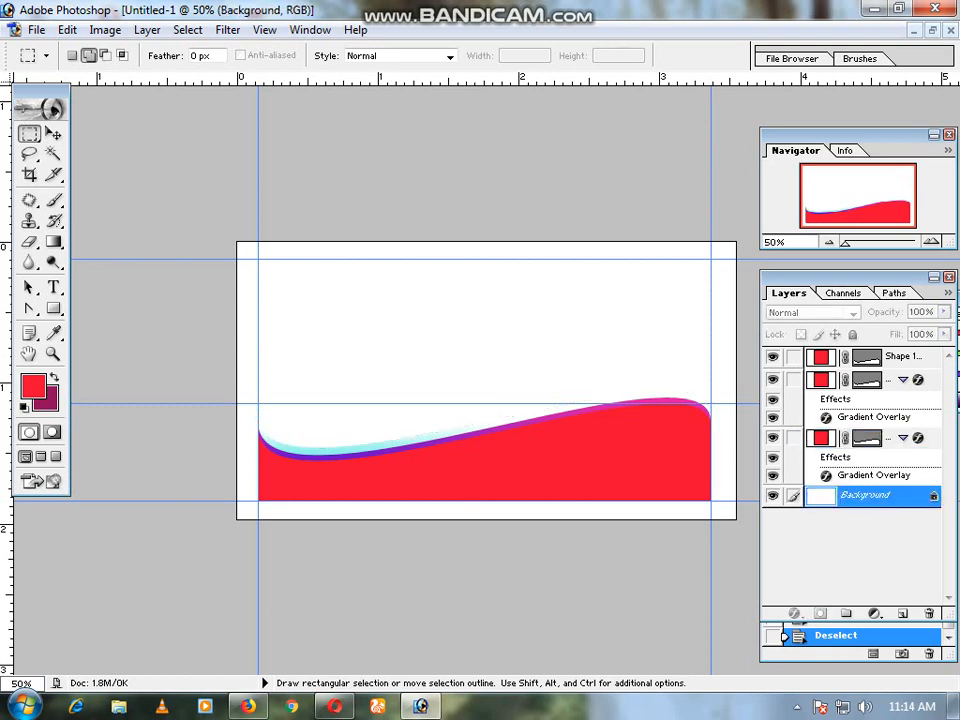
pyautogui.doubleClick(868, 496)
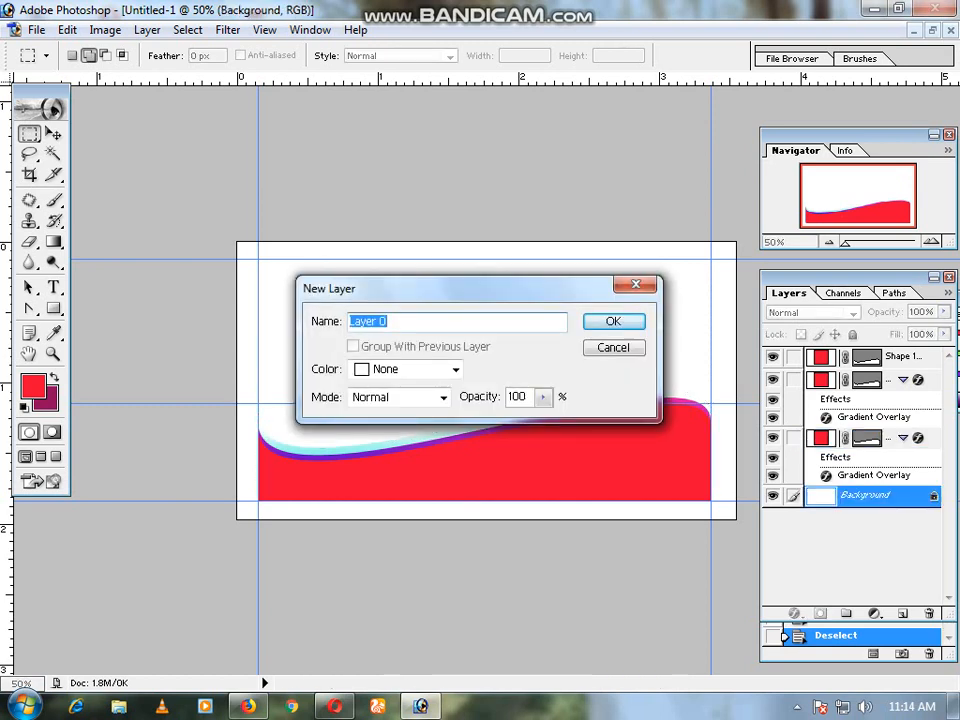
pyautogui.press('Escape')
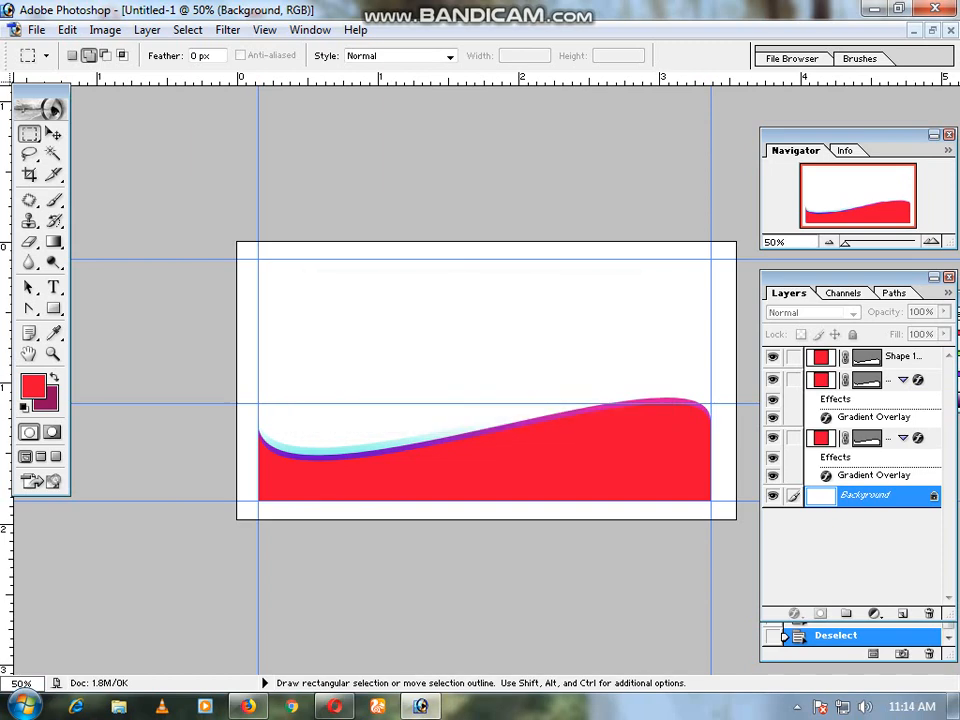
pyautogui.doubleClick(868, 496)
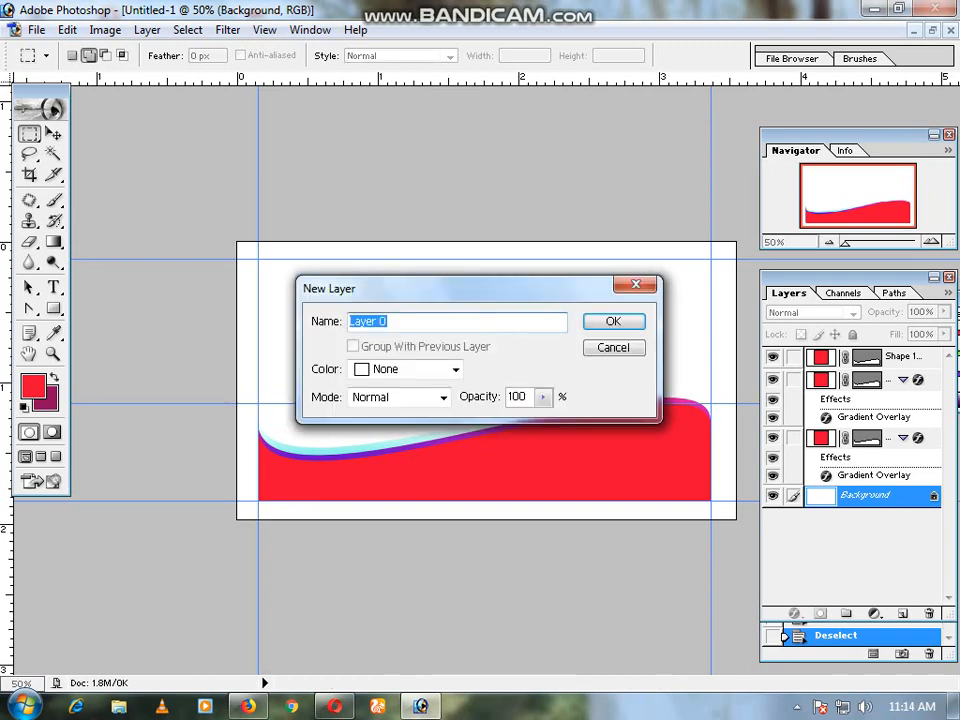
pyautogui.press('Return')
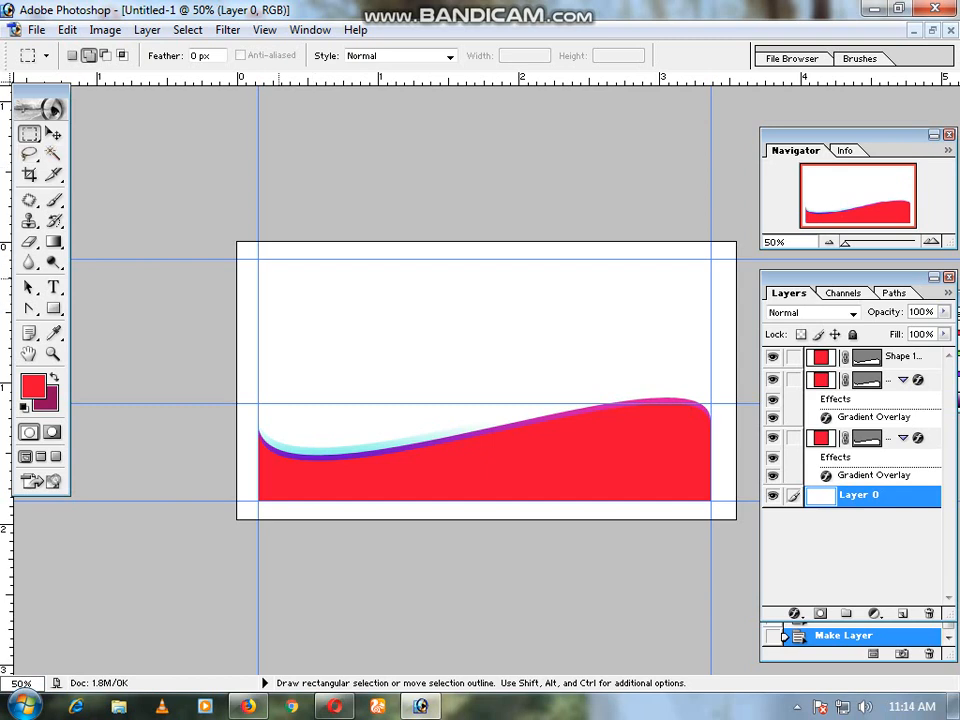
pyautogui.moveTo(259, 258); pyautogui.dragTo(711, 500)
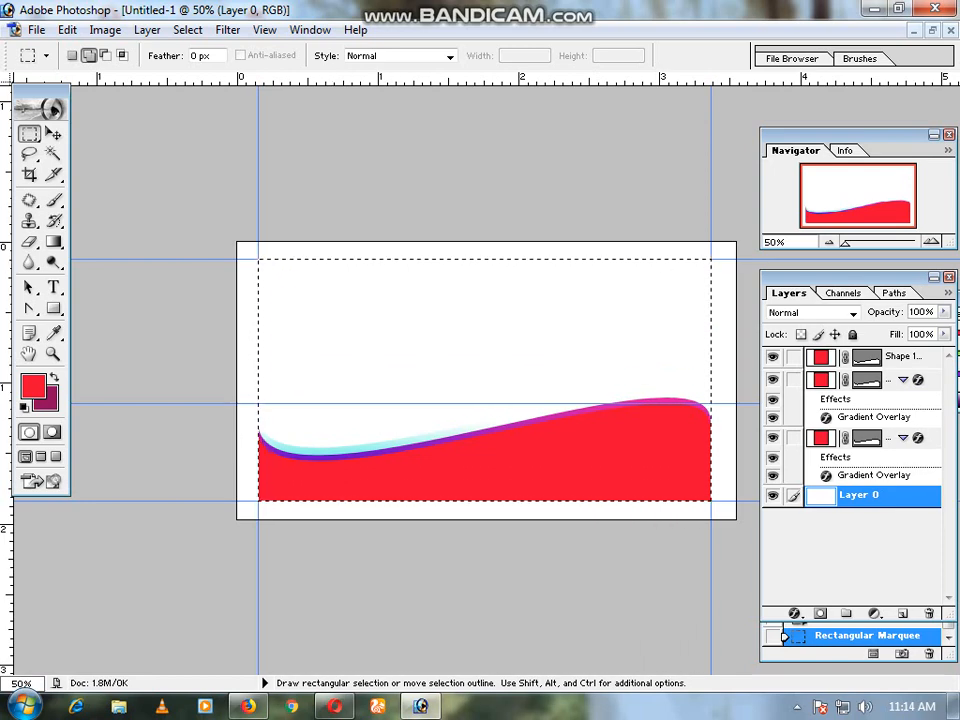
pyautogui.click(147, 30)
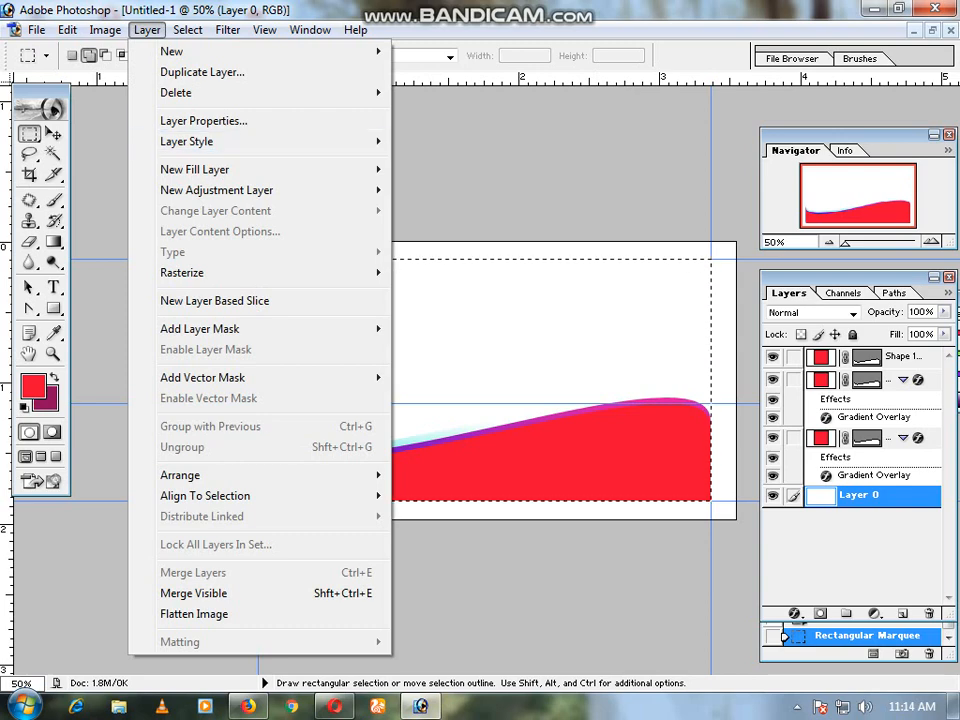
pyautogui.moveTo(190, 141)
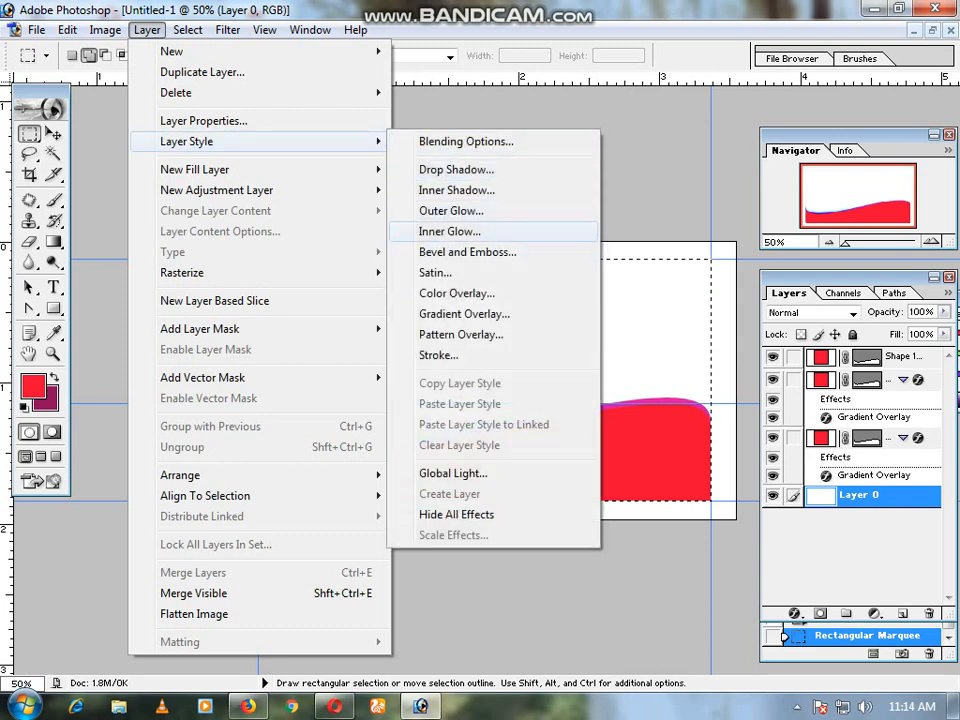
pyautogui.click(464, 314)
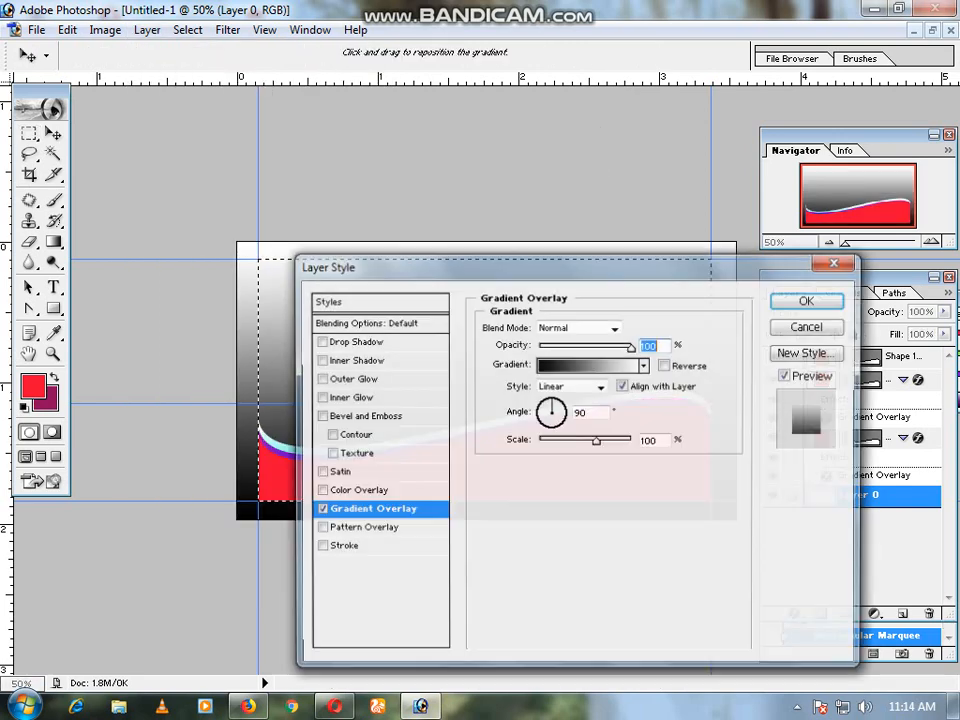
pyautogui.click(837, 261)
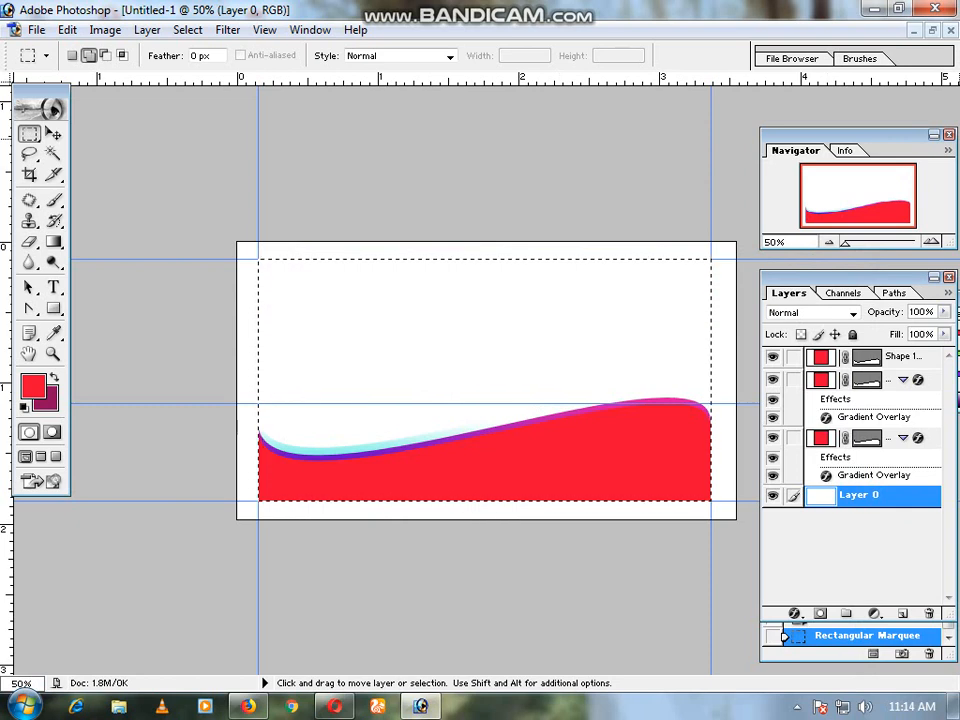
# Copy the selected area inside the margins to a new layer and add a Gradient Overlay to it
pyautogui.hotkey('ctrl', 'j')
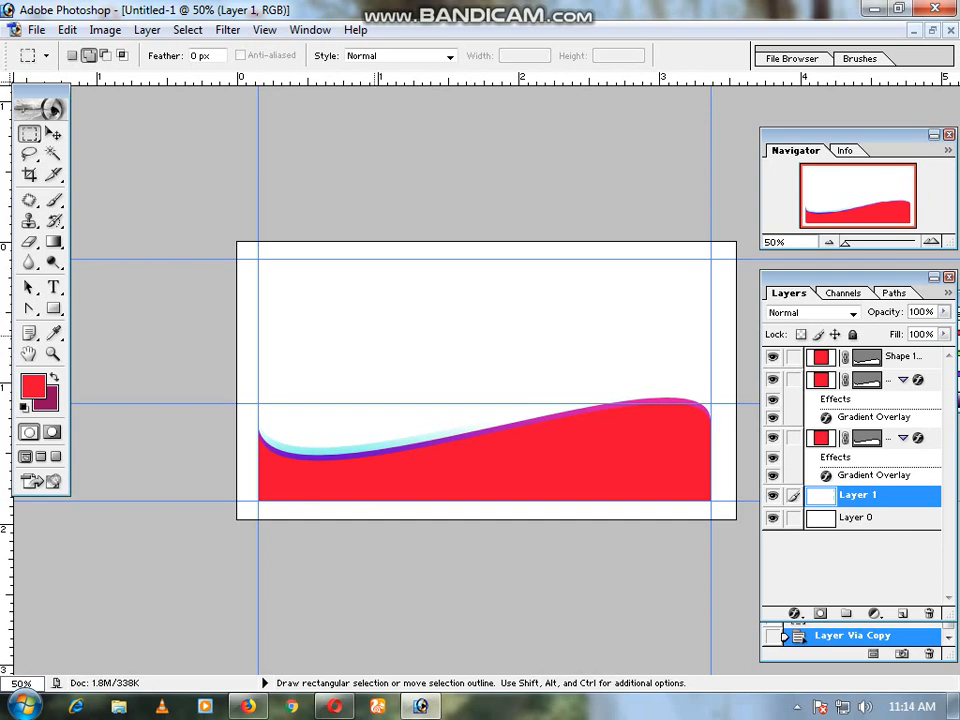
pyautogui.click(147, 29)
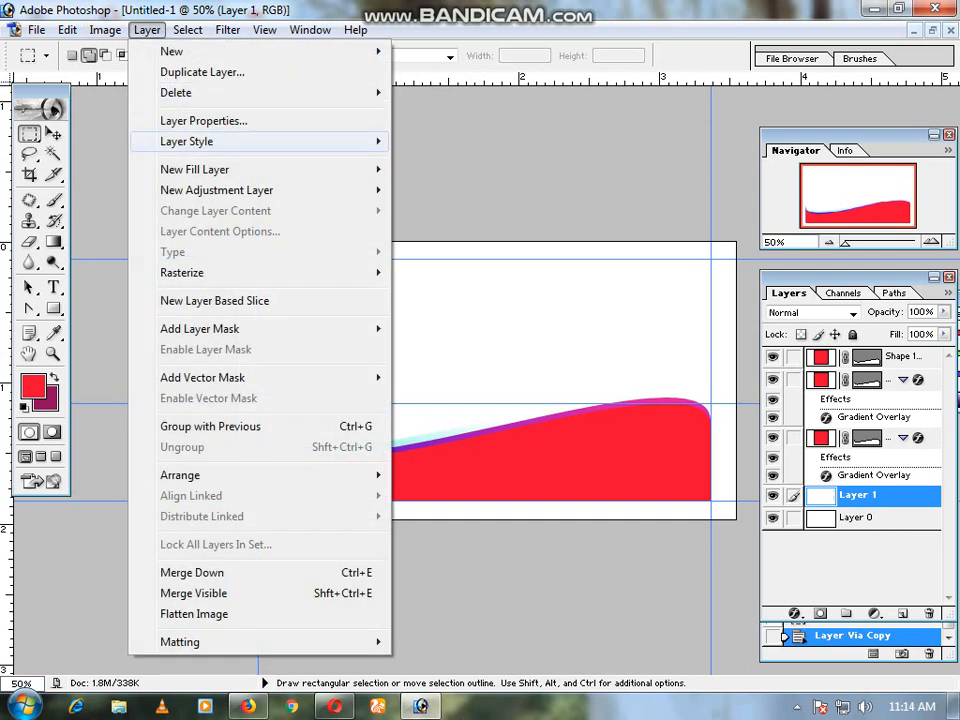
pyautogui.moveTo(187, 141)
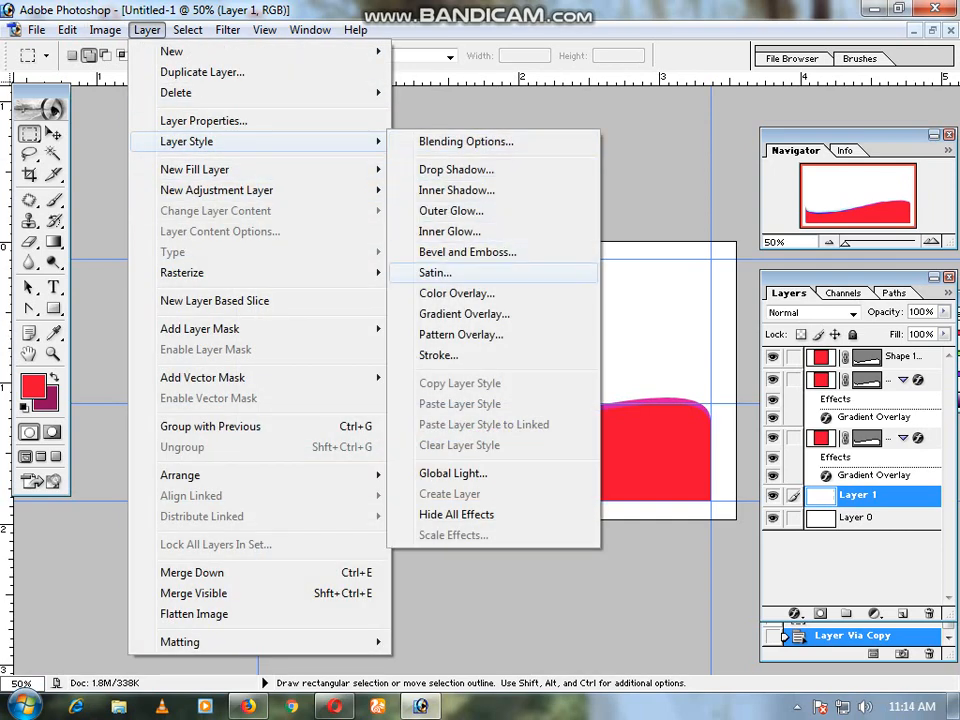
pyautogui.click(464, 313)
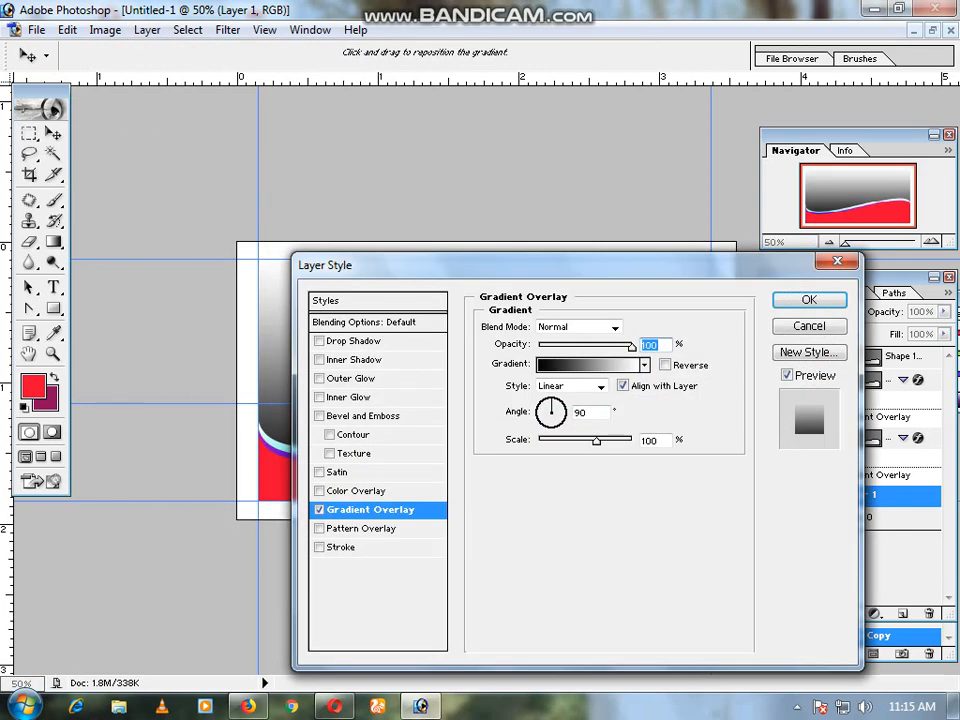
# Reverse the overlay gradient, lower its opacity to 85%, and apply the Gradient Overlay
pyautogui.moveTo(450, 265); pyautogui.dragTo(854, 188)
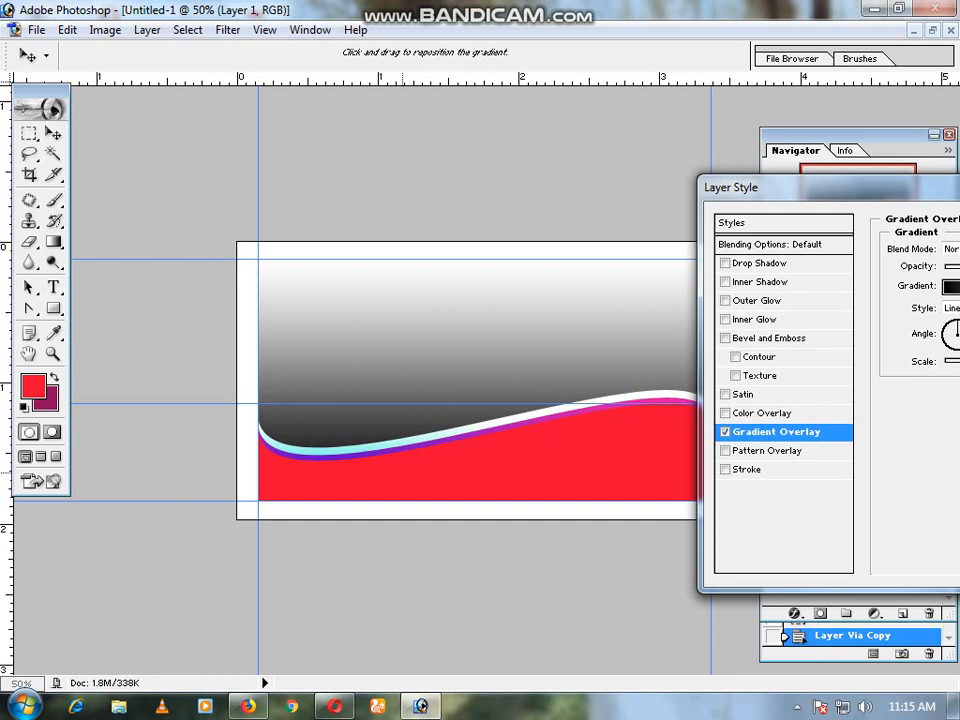
pyautogui.moveTo(788, 187); pyautogui.dragTo(313, 454)
pyautogui.click(857, 276)
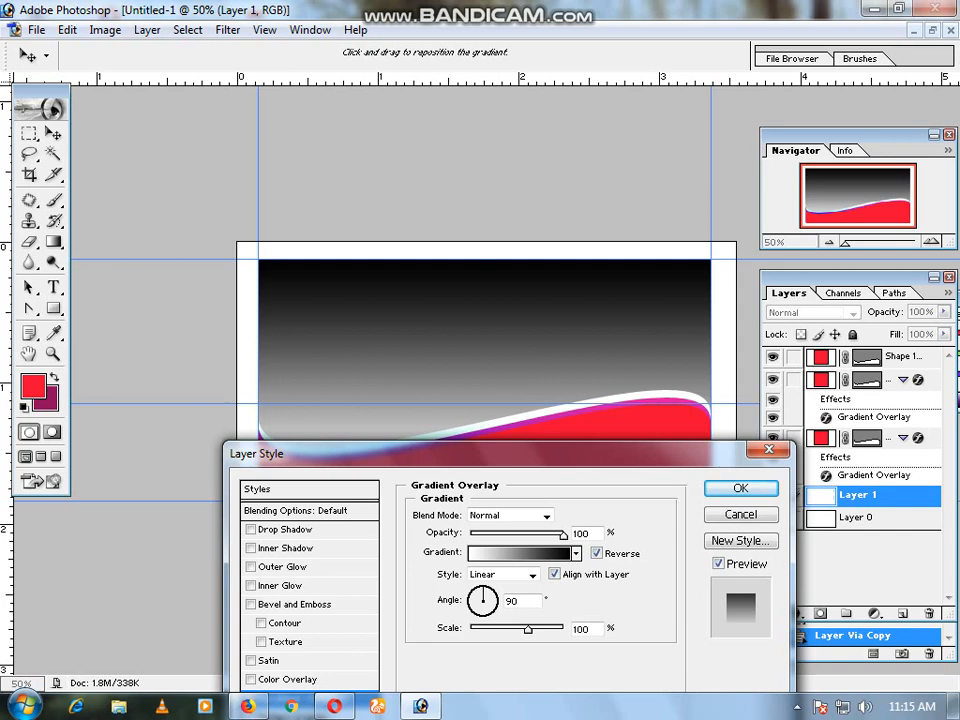
pyautogui.moveTo(564, 535); pyautogui.dragTo(549, 535)
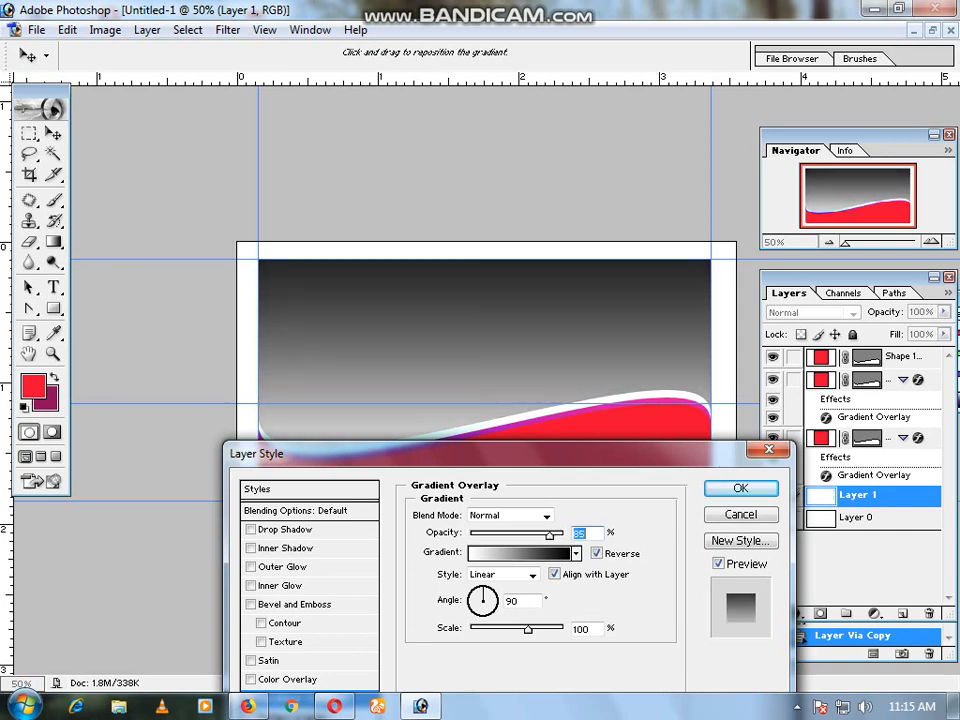
pyautogui.click(740, 489)
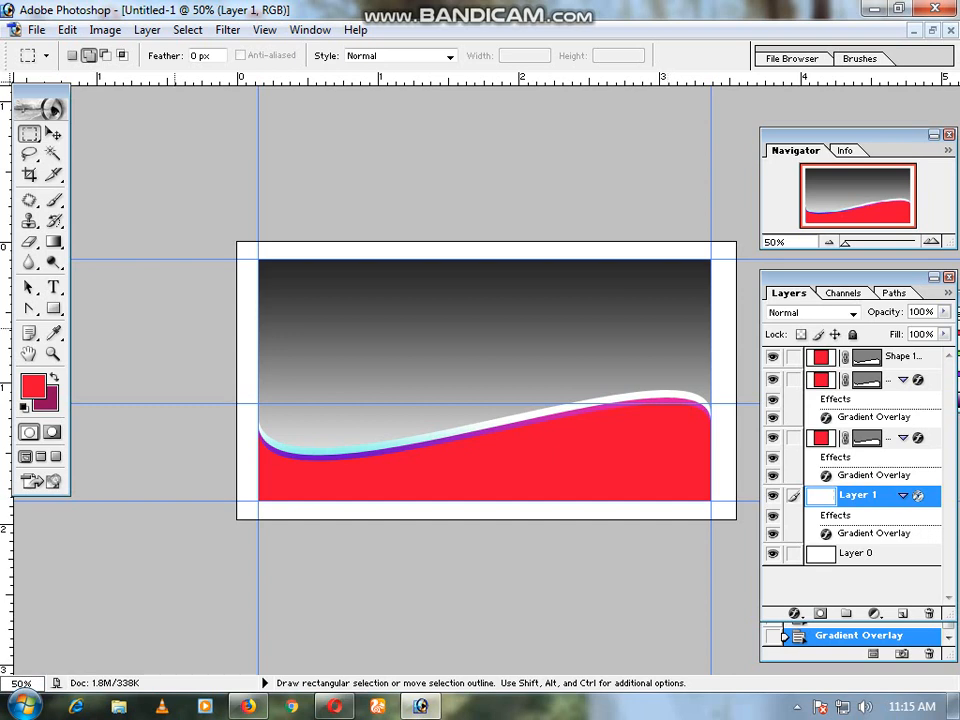
# Open the logo image named icon from New folder
pyautogui.click(36, 30)
pyautogui.click(73, 72)
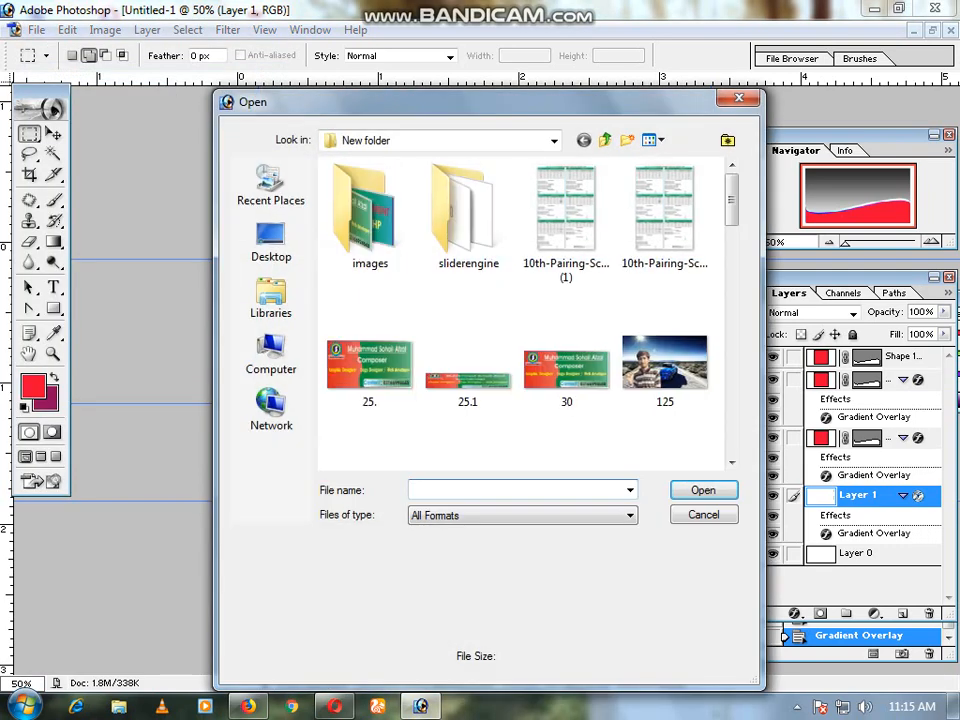
pyautogui.scroll(-5, 467, 360)
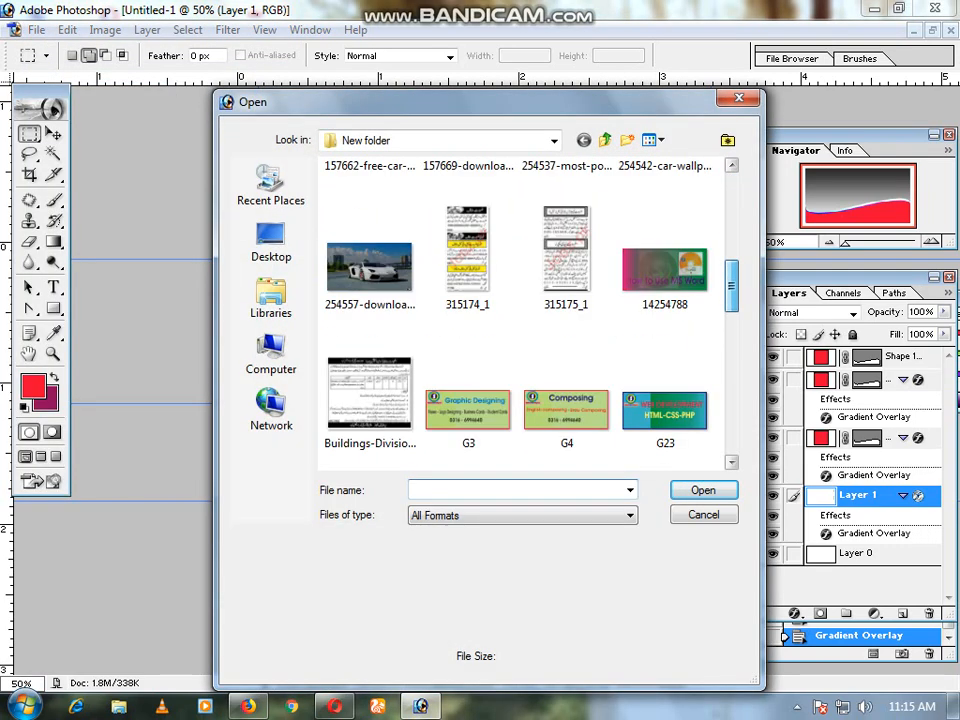
pyautogui.moveTo(732, 303); pyautogui.dragTo(732, 310)
pyautogui.click(370, 404)
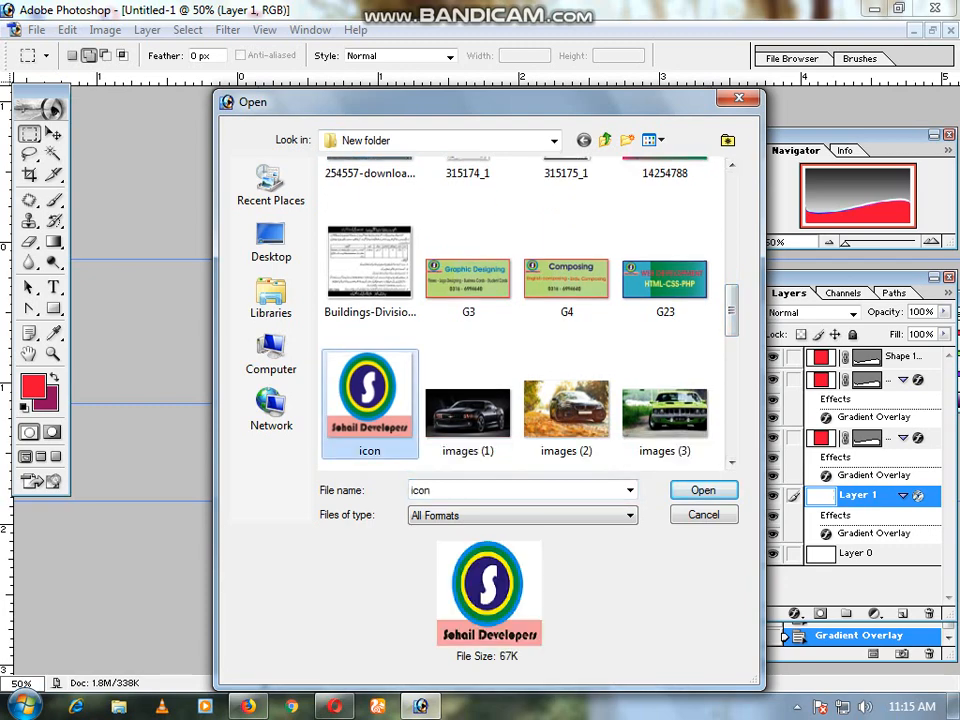
pyautogui.click(704, 490)
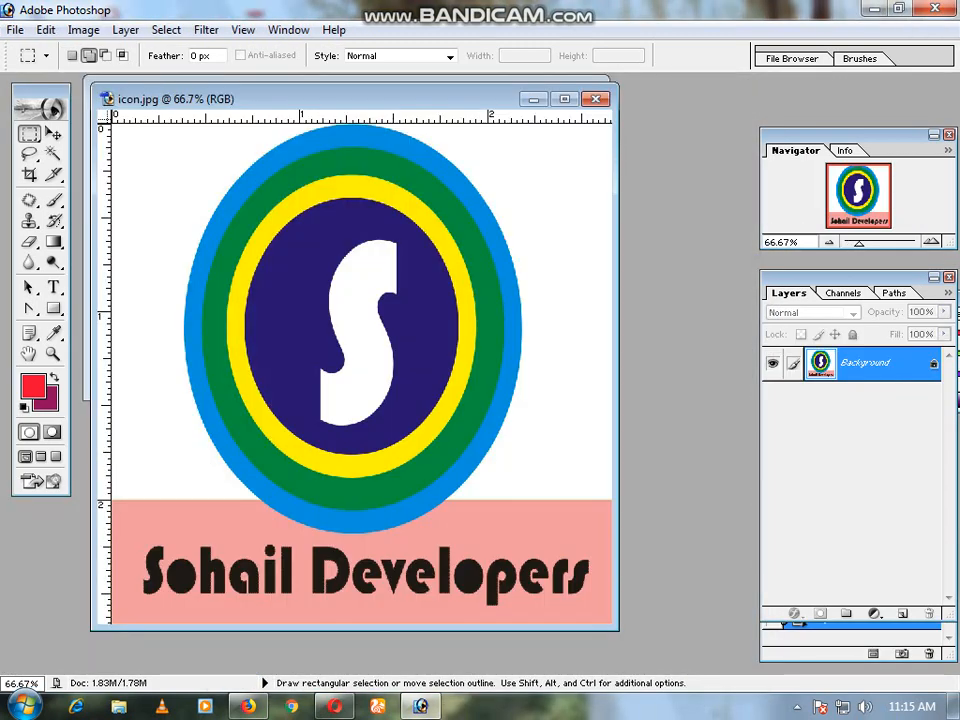
# Set the logo and card documents side by side and copy the logo into the card as a layer above the gradient background
pyautogui.moveTo(364, 98); pyautogui.dragTo(814, 91)
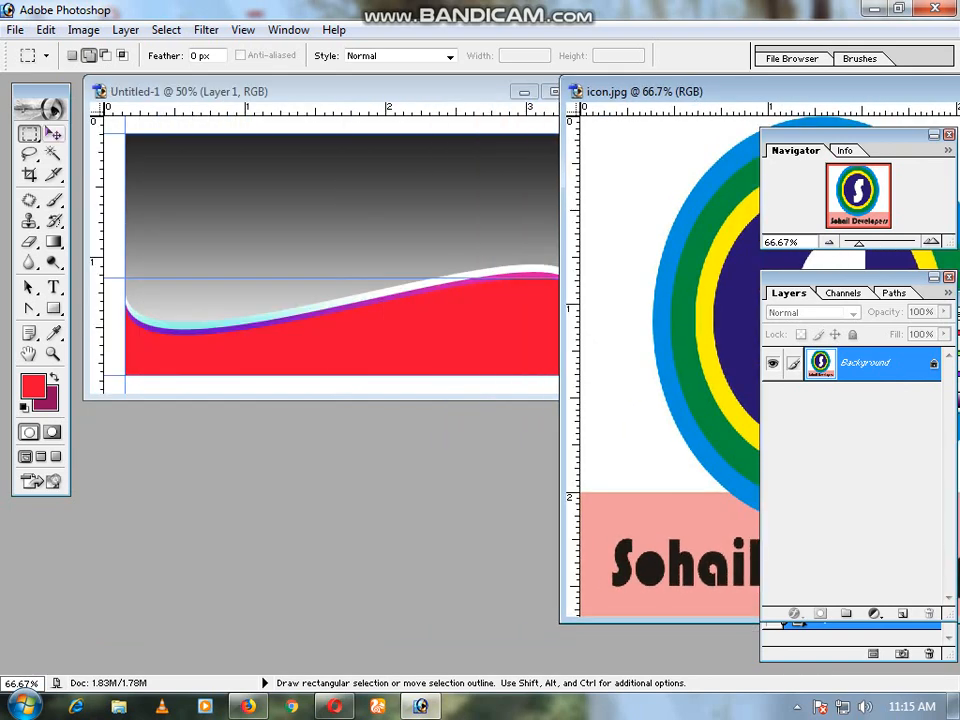
pyautogui.click(54, 134)
pyautogui.moveTo(683, 257); pyautogui.dragTo(298, 232)
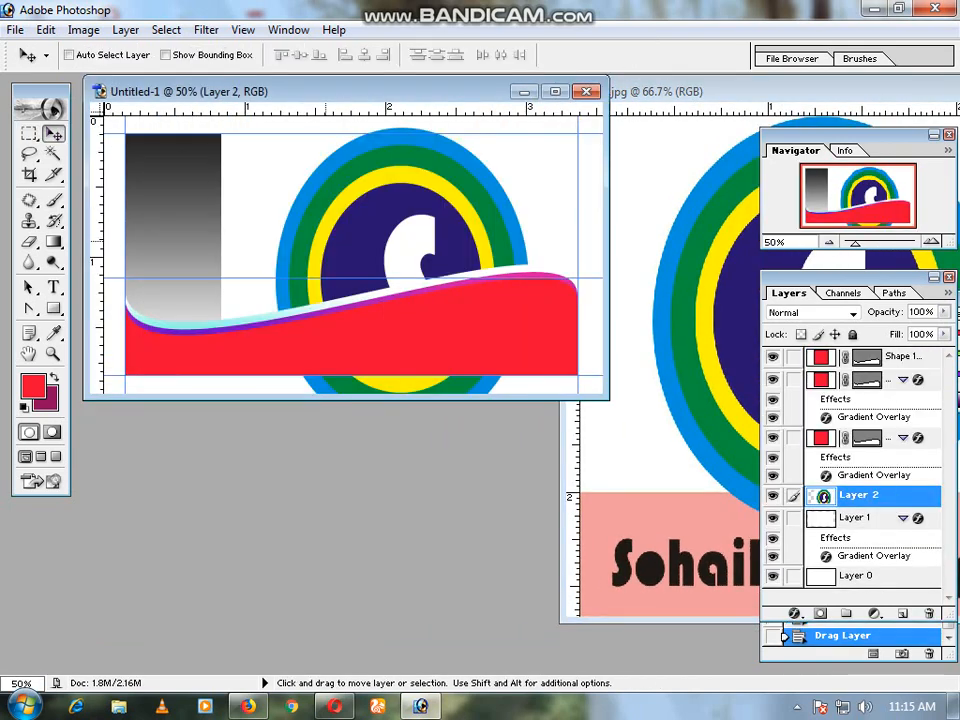
pyautogui.moveTo(412, 171); pyautogui.dragTo(394, 207)
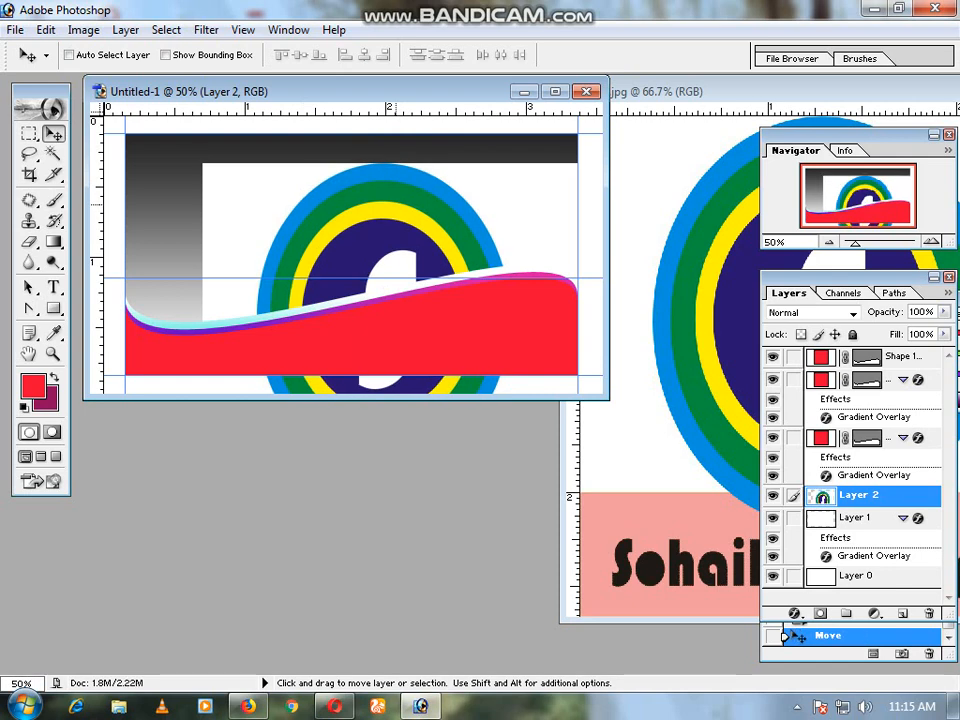
# Scale the logo layer to about 22% width and 18% height and place it above the wave in the card's left part
pyautogui.hotkey('ctrl', 't')
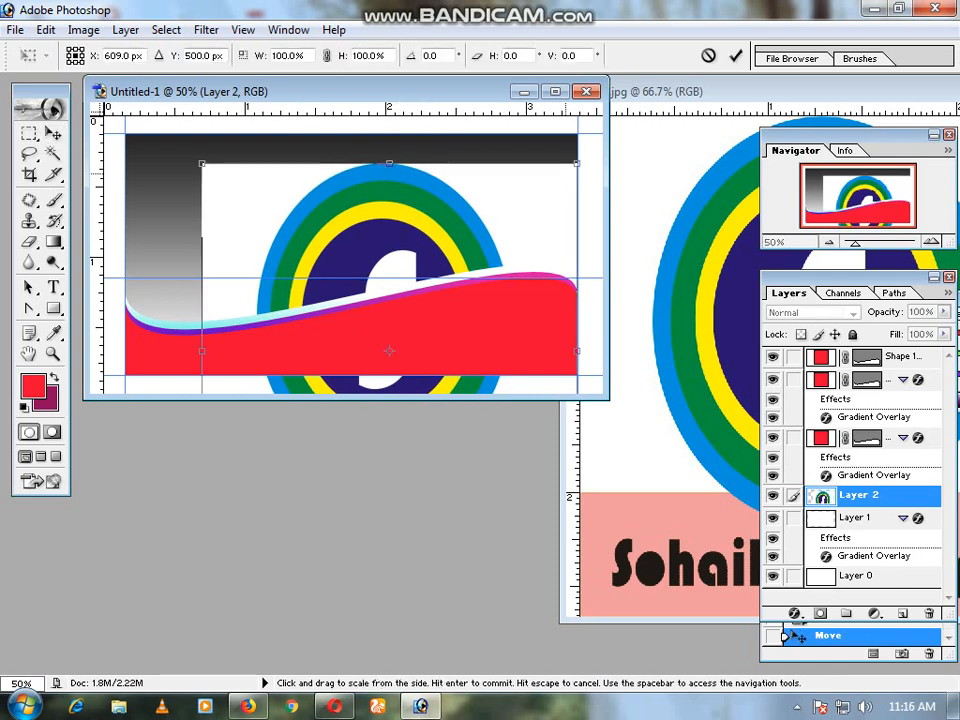
pyautogui.moveTo(578, 163); pyautogui.dragTo(339, 342)
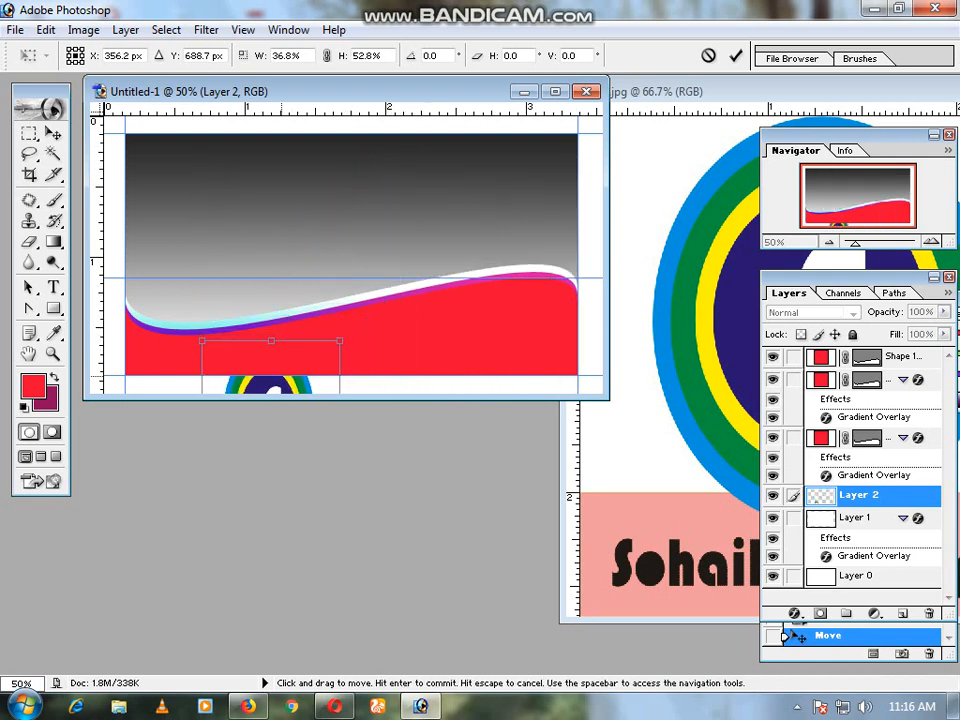
pyautogui.moveTo(281, 370); pyautogui.dragTo(270, 193)
pyautogui.moveTo(330, 163); pyautogui.dragTo(273, 297)
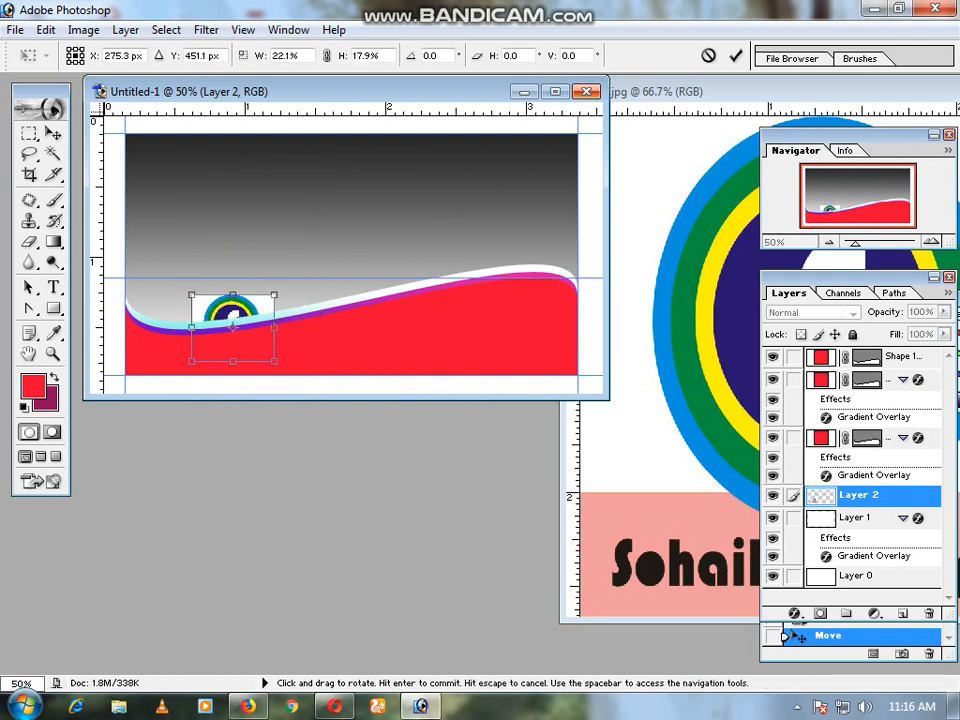
pyautogui.click(555, 91)
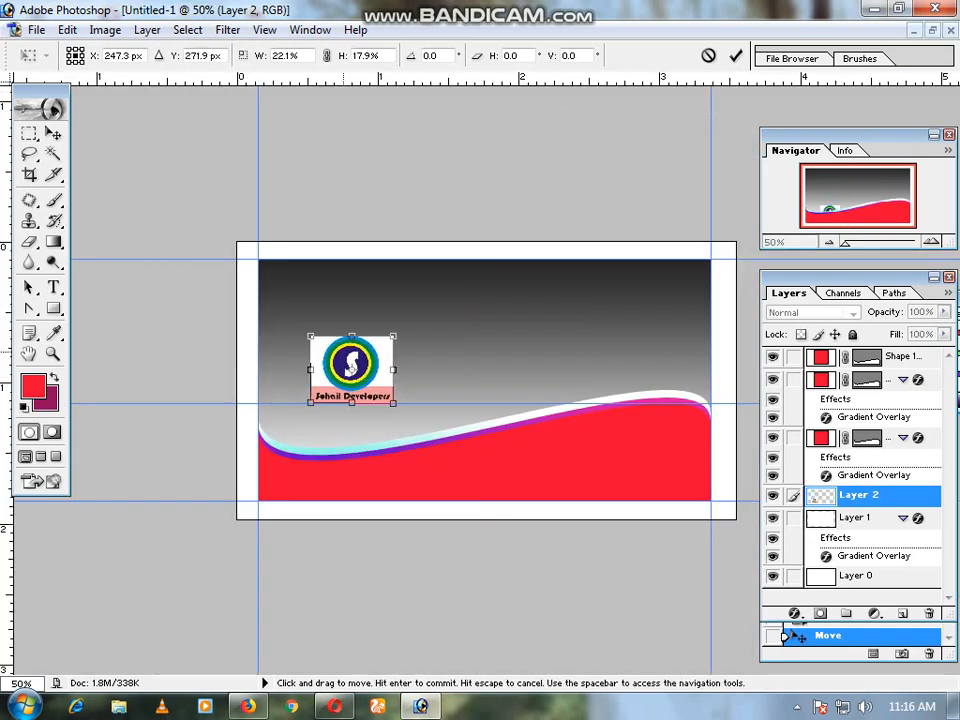